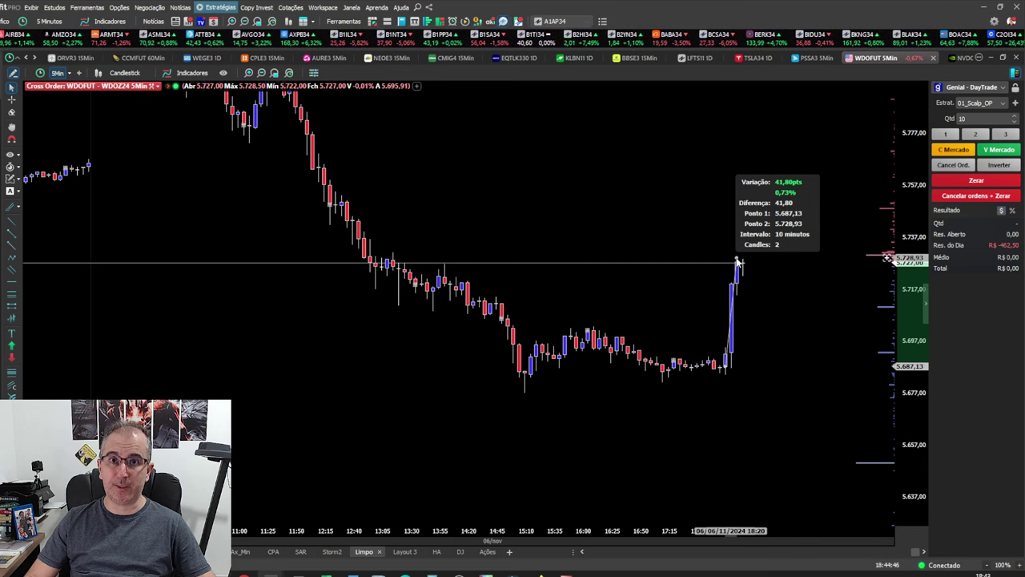
Try to select the Titan_A12_Desafio automation as the trading account on the WDOFUT chart.
{"action": "left_click_drag", "start_coordinate": [738, 261], "coordinate": [738, 263]}
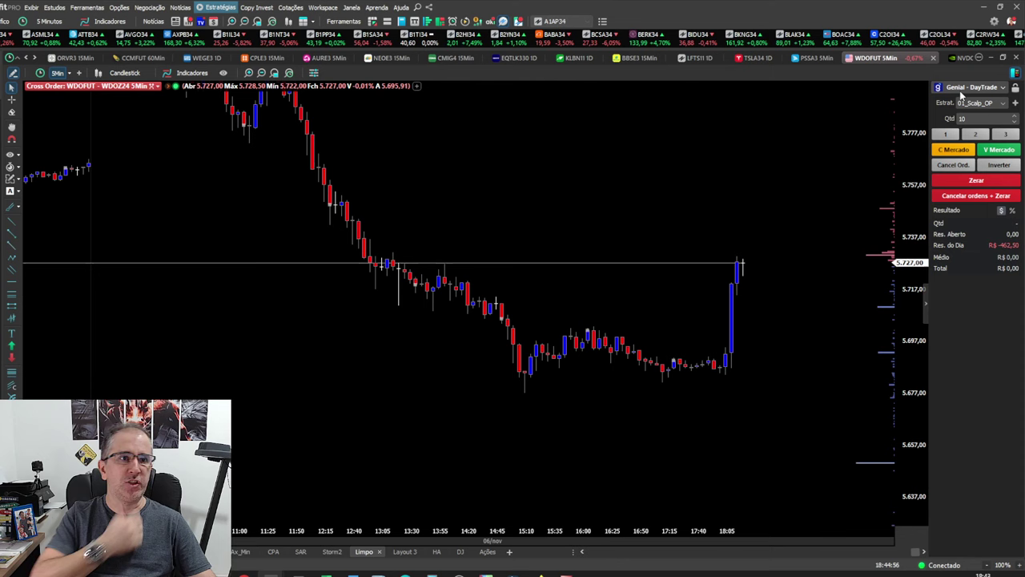
{"action": "left_click", "coordinate": [977, 87]}
{"action": "scroll", "coordinate": [863, 159], "scroll_direction": "down", "scroll_amount": 10}
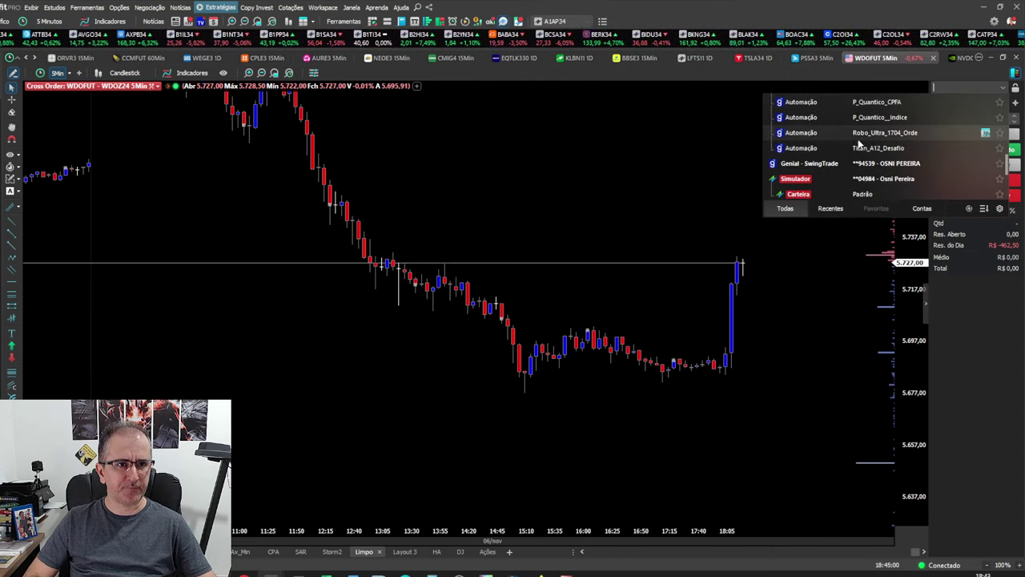
{"action": "left_click", "coordinate": [818, 147]}
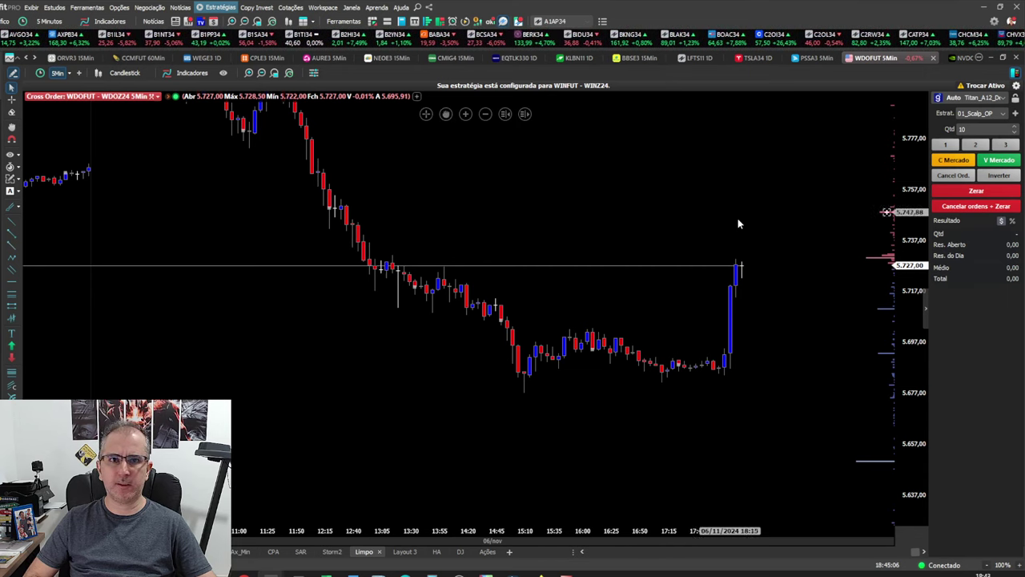
Change the chart's asset to WINFUT and select the Titan_A12_Desafio automation as its trading account.
{"action": "type", "text": "WINFUT"}
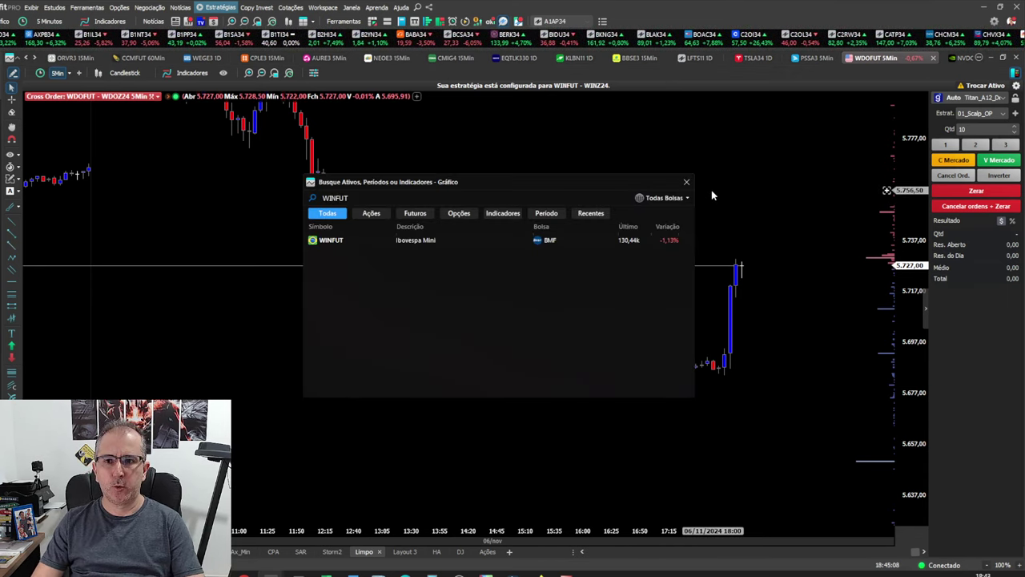
{"action": "key", "text": "Return"}
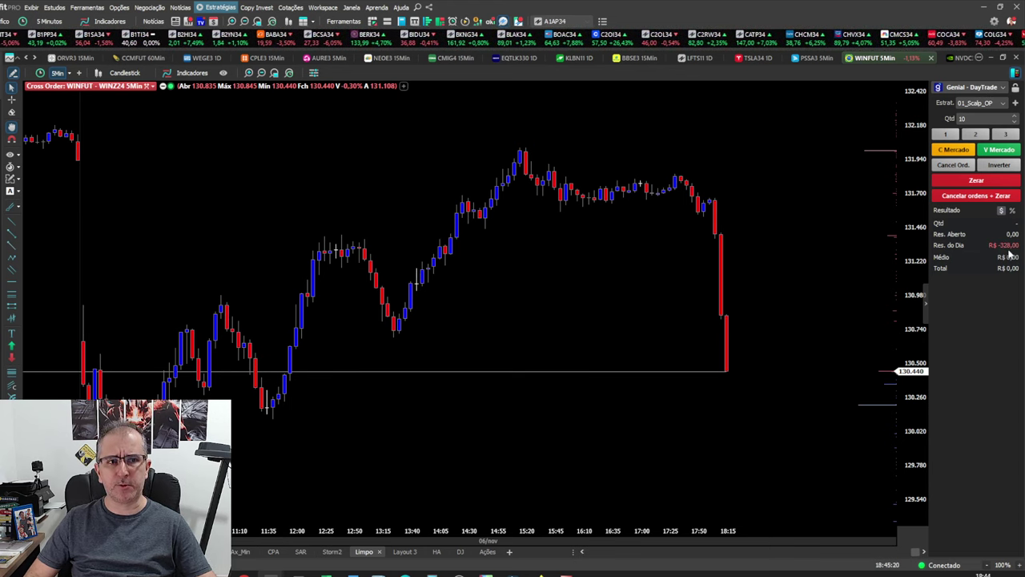
{"action": "left_click", "coordinate": [959, 90]}
{"action": "scroll", "coordinate": [841, 116], "scroll_direction": "down", "scroll_amount": 5}
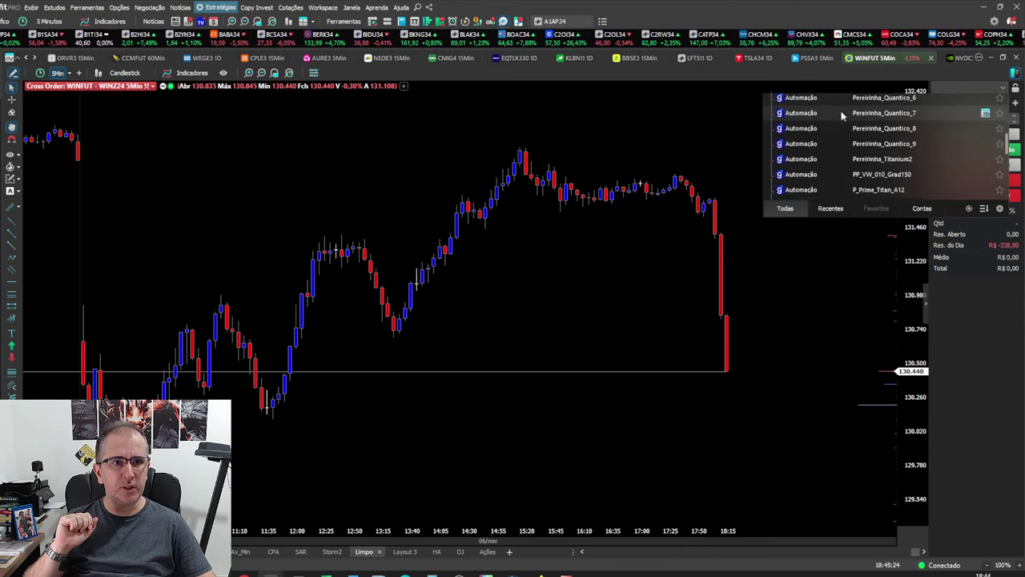
{"action": "scroll", "coordinate": [841, 116], "scroll_direction": "down", "scroll_amount": 5}
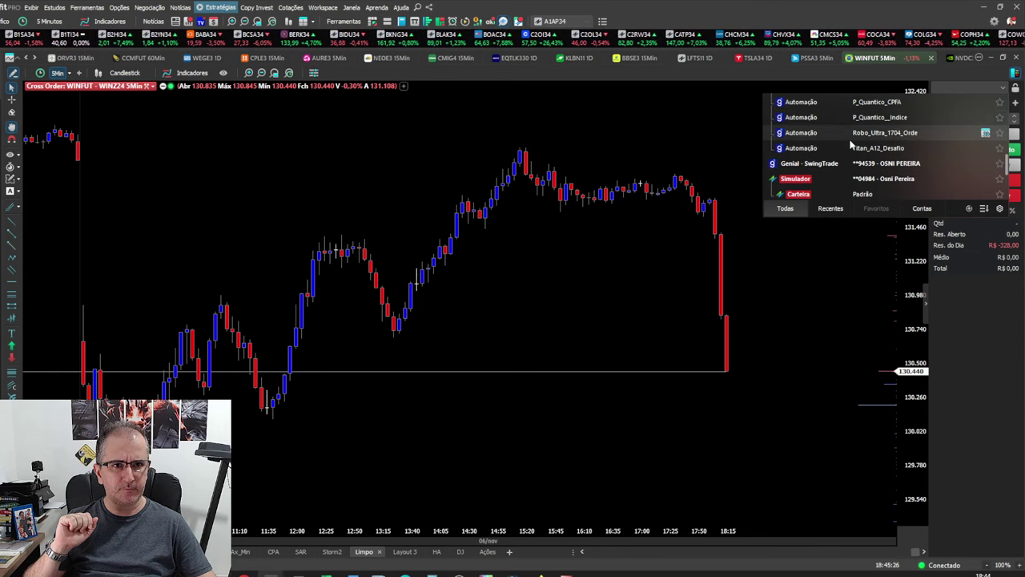
{"action": "left_click", "coordinate": [853, 148]}
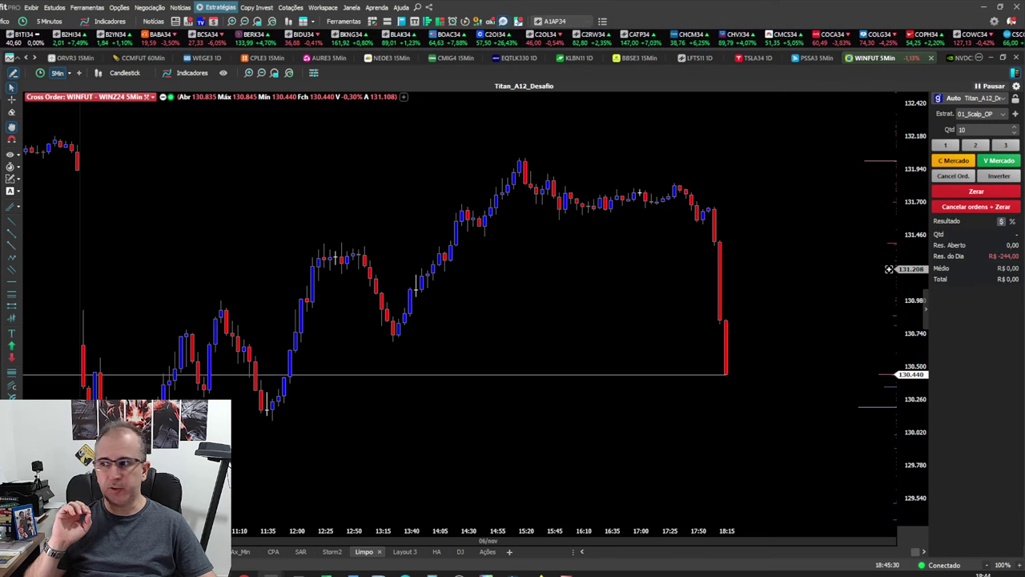
Switch to the Teste Pereirinha Prime workbook in Excel and check the Máx and DD entries for 06/11/2024 and the Gain/Loss total.
{"action": "mouse_move", "coordinate": [326, 573]}
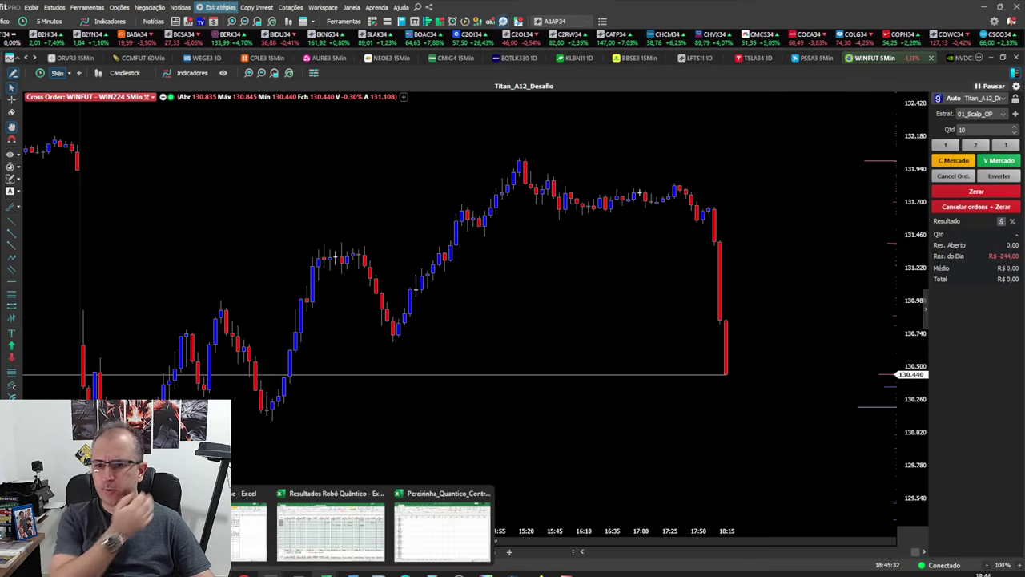
{"action": "left_click", "coordinate": [252, 528]}
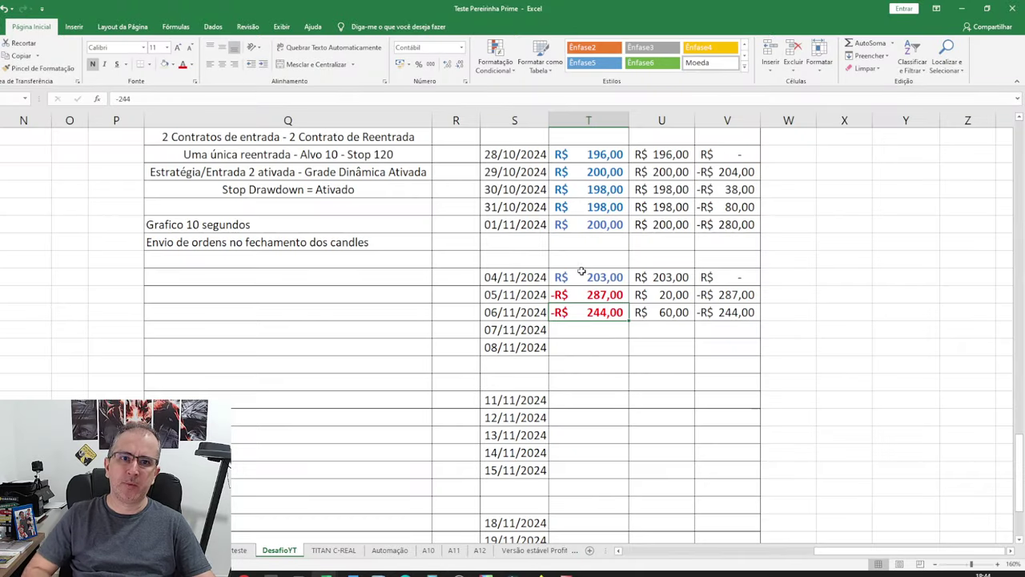
{"action": "left_click", "coordinate": [662, 312]}
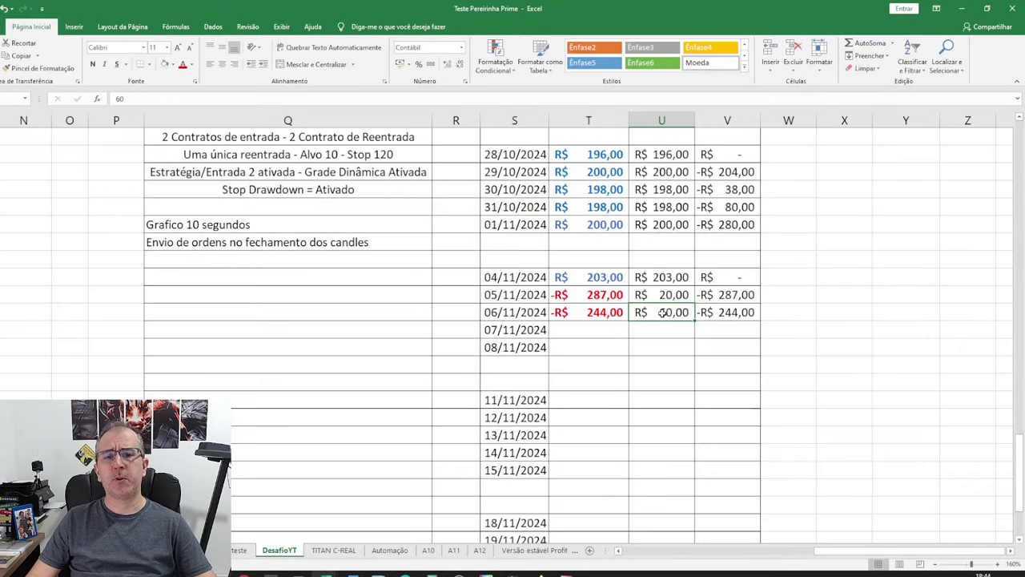
{"action": "scroll", "coordinate": [716, 323], "scroll_direction": "down", "scroll_amount": 3}
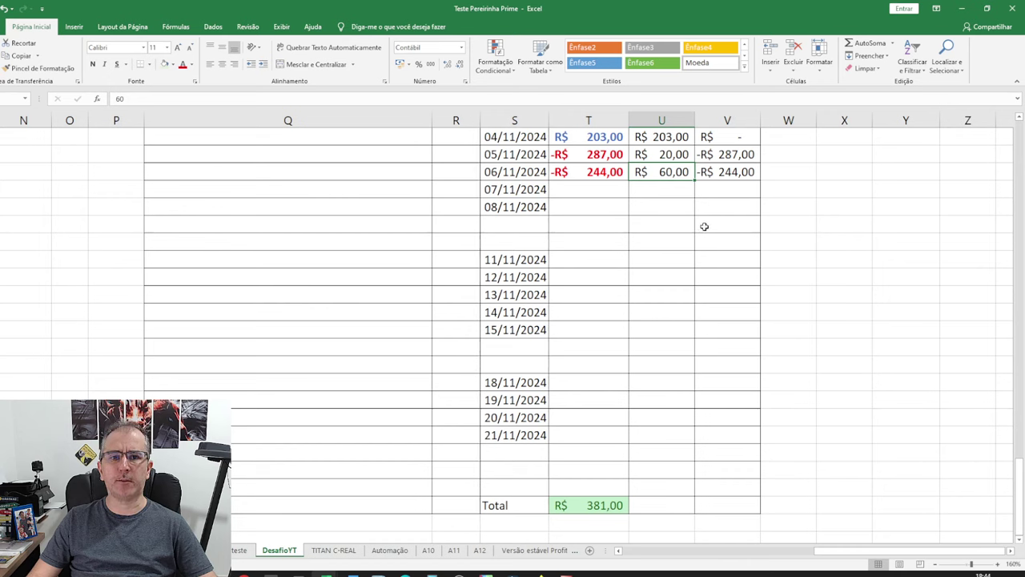
{"action": "left_click", "coordinate": [727, 172]}
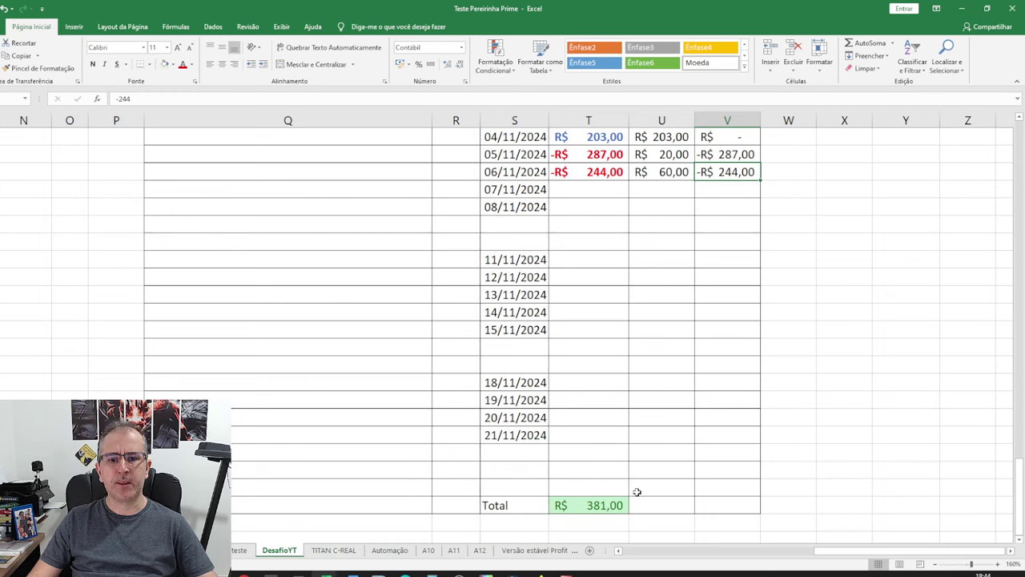
{"action": "left_click", "coordinate": [604, 500]}
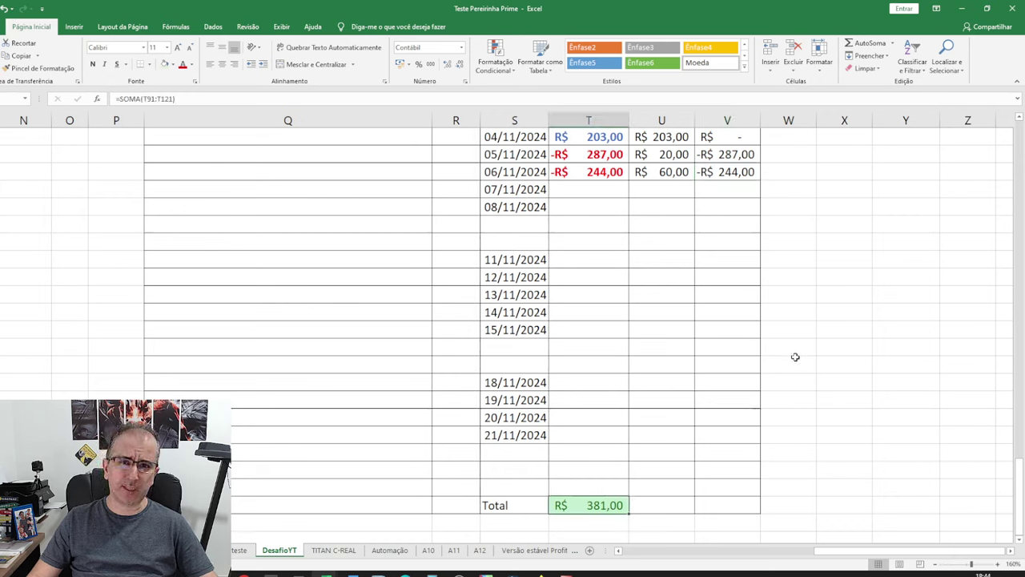
Review the DESAFIO PEREIRINHA STORM TITAN A12 table, including its title, configuration, daily results and total.
{"action": "scroll", "coordinate": [804, 351], "scroll_direction": "up", "scroll_amount": 7}
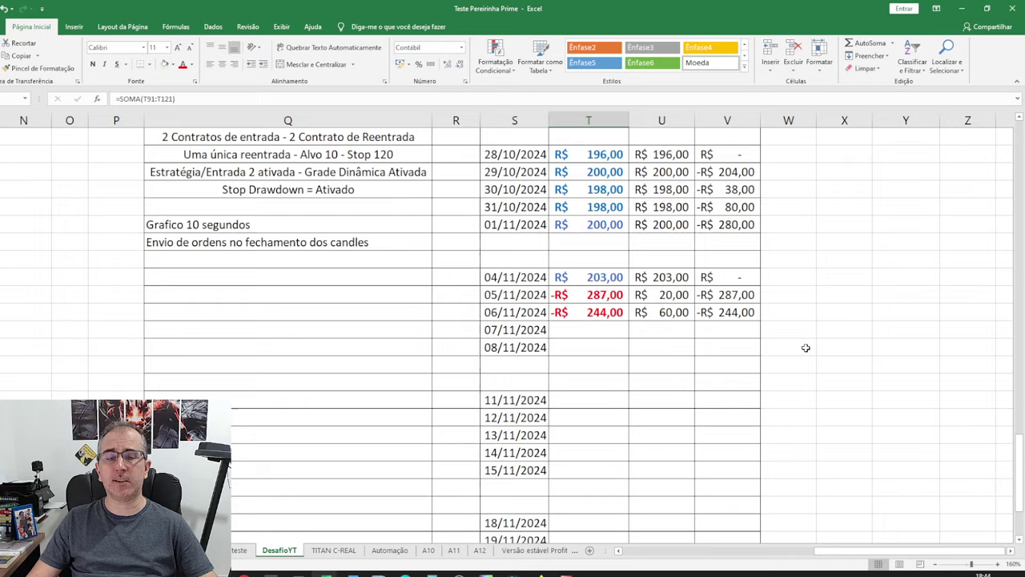
{"action": "scroll", "coordinate": [806, 346], "scroll_direction": "down", "scroll_amount": 3}
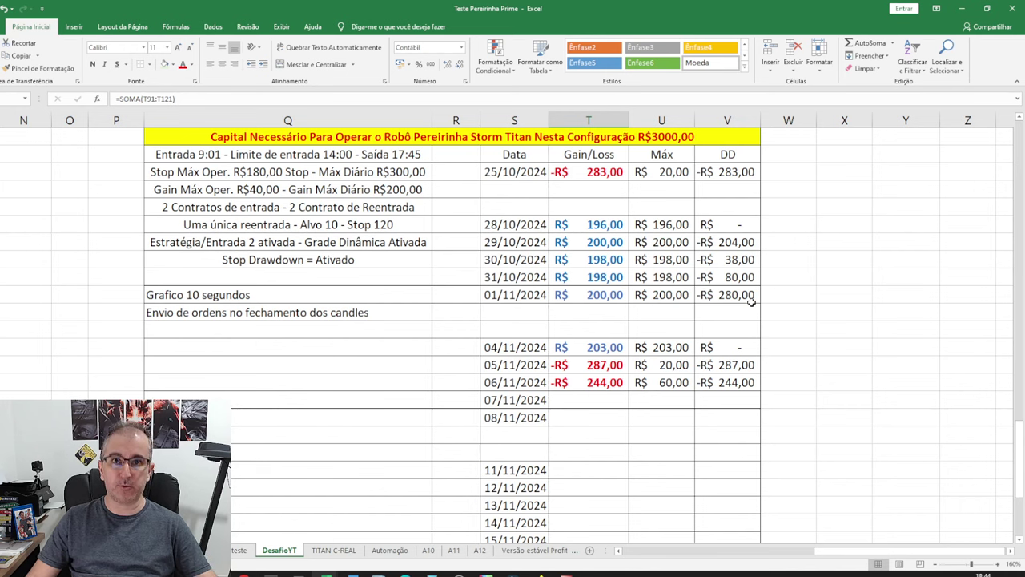
{"action": "scroll", "coordinate": [687, 330], "scroll_direction": "down", "scroll_amount": 4}
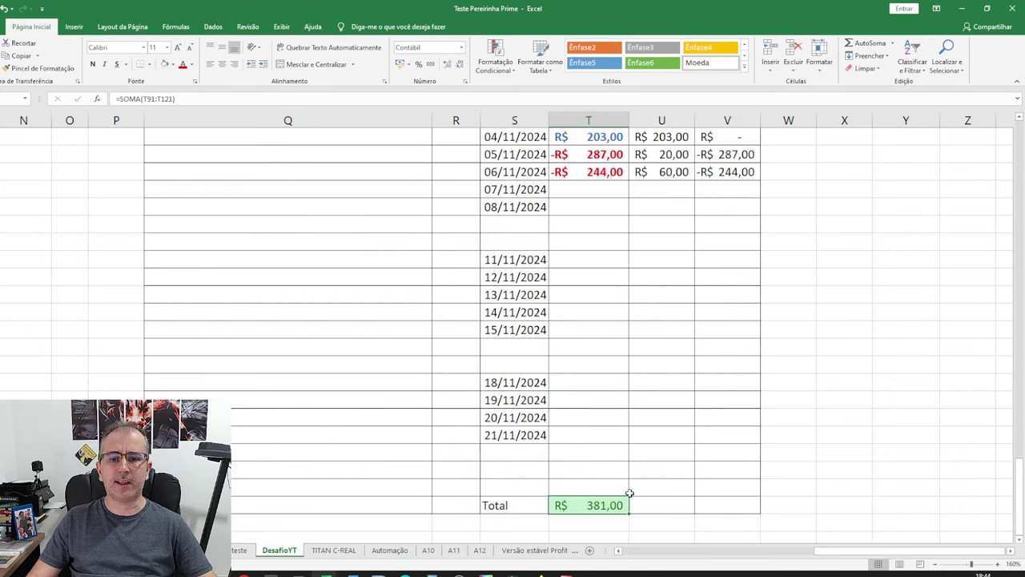
{"action": "scroll", "coordinate": [841, 396], "scroll_direction": "up", "scroll_amount": 6}
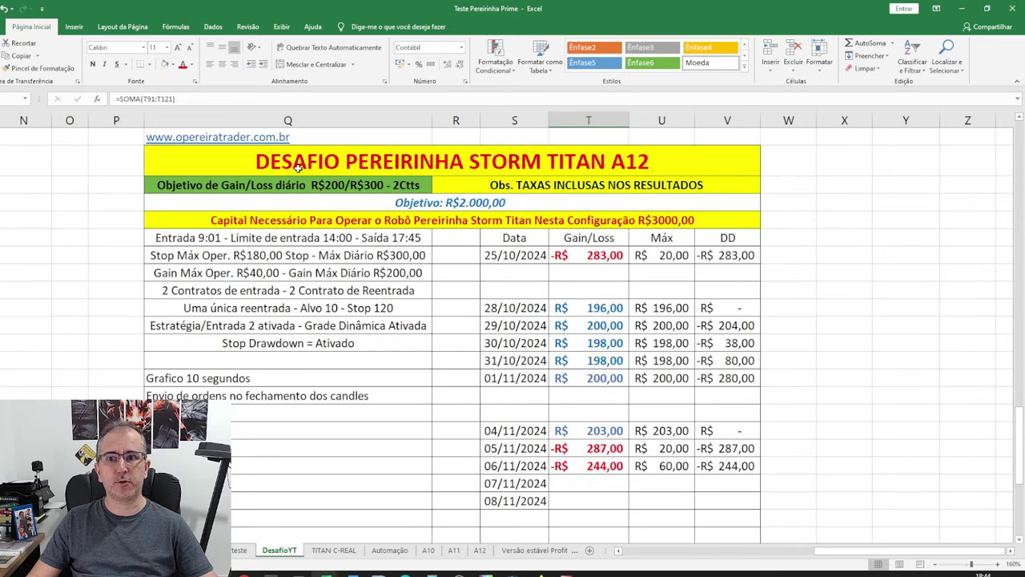
{"action": "left_click", "coordinate": [297, 167]}
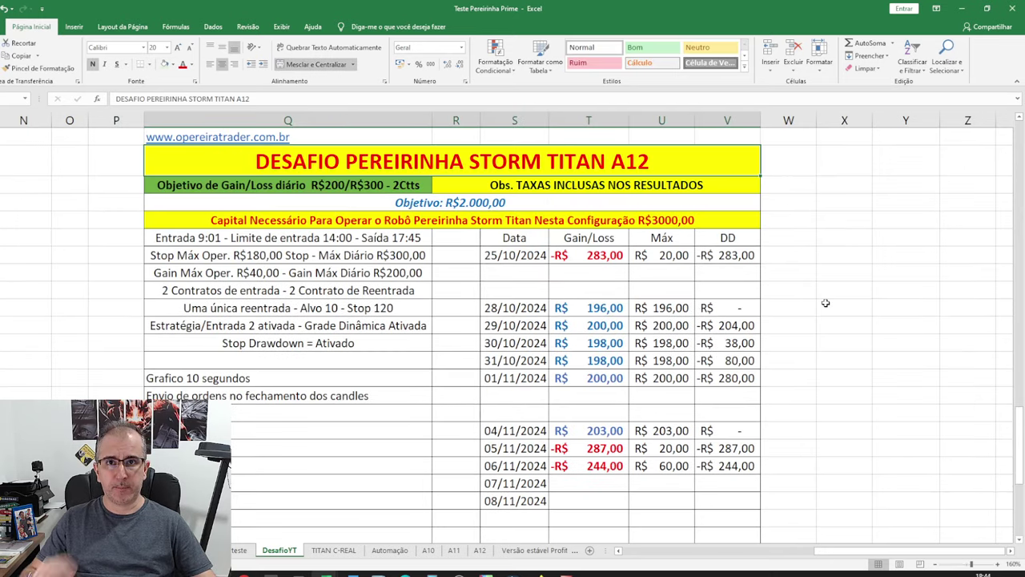
{"action": "scroll", "coordinate": [774, 343], "scroll_direction": "down", "scroll_amount": 2}
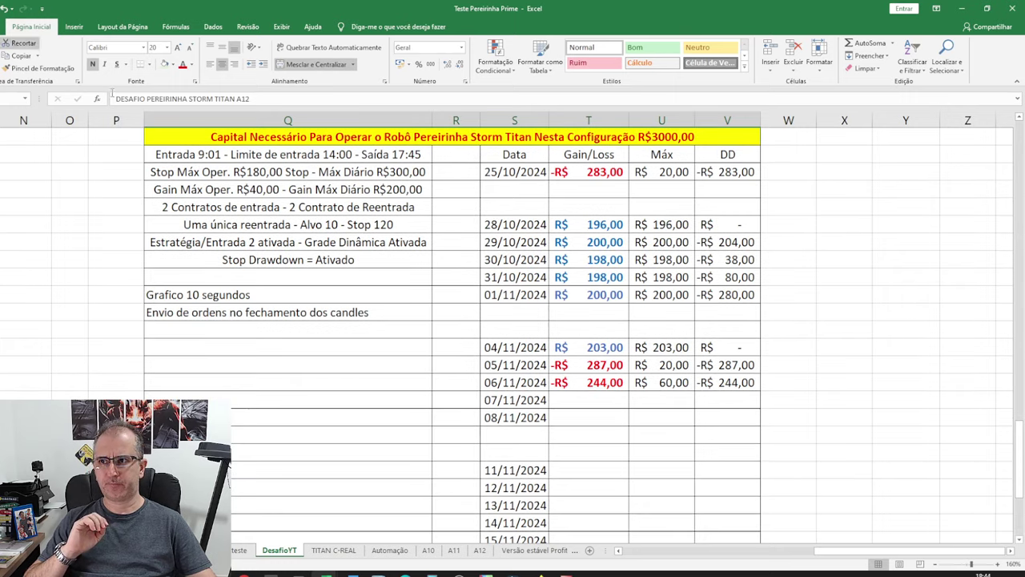
{"action": "scroll", "coordinate": [839, 352], "scroll_direction": "down", "scroll_amount": 3}
{"action": "scroll", "coordinate": [625, 460], "scroll_direction": "down", "scroll_amount": 4}
{"action": "left_click", "coordinate": [606, 361]}
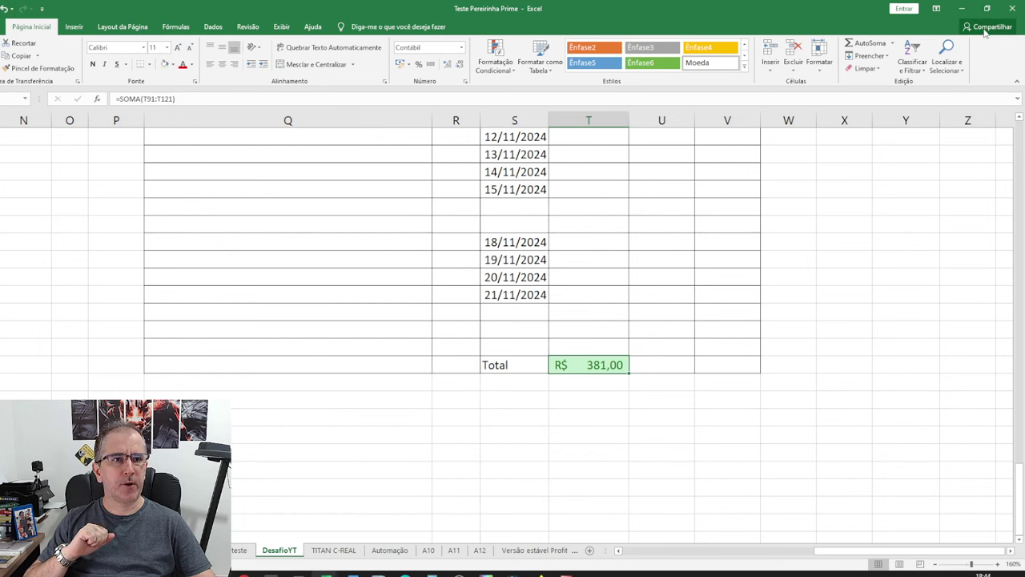
Switch to the Resultados Robô Quântico workbook and auto-fit the DATA column's width so the dates are readable.
{"action": "left_click", "coordinate": [961, 8]}
{"action": "mouse_move", "coordinate": [327, 574]}
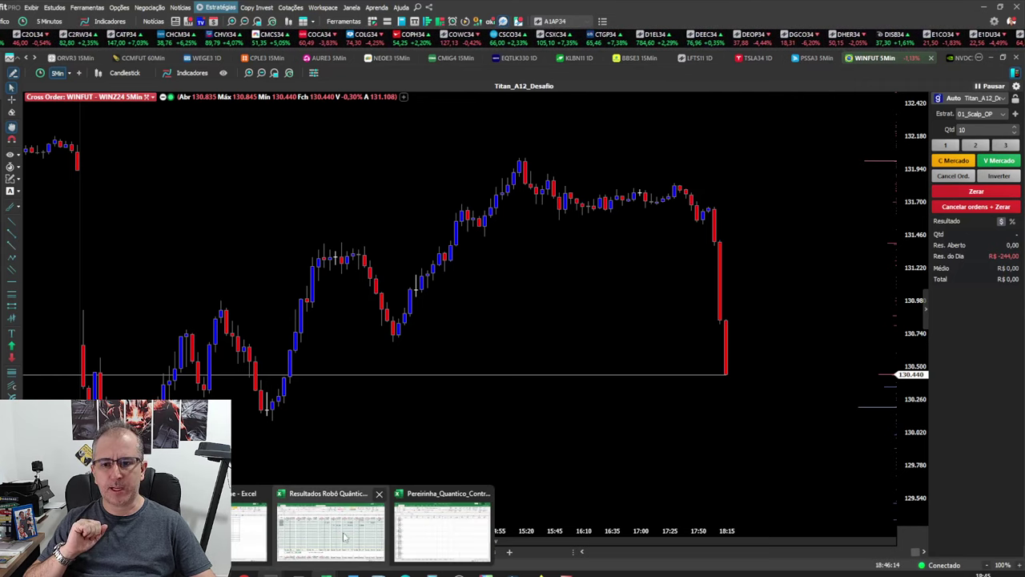
{"action": "left_click", "coordinate": [330, 525]}
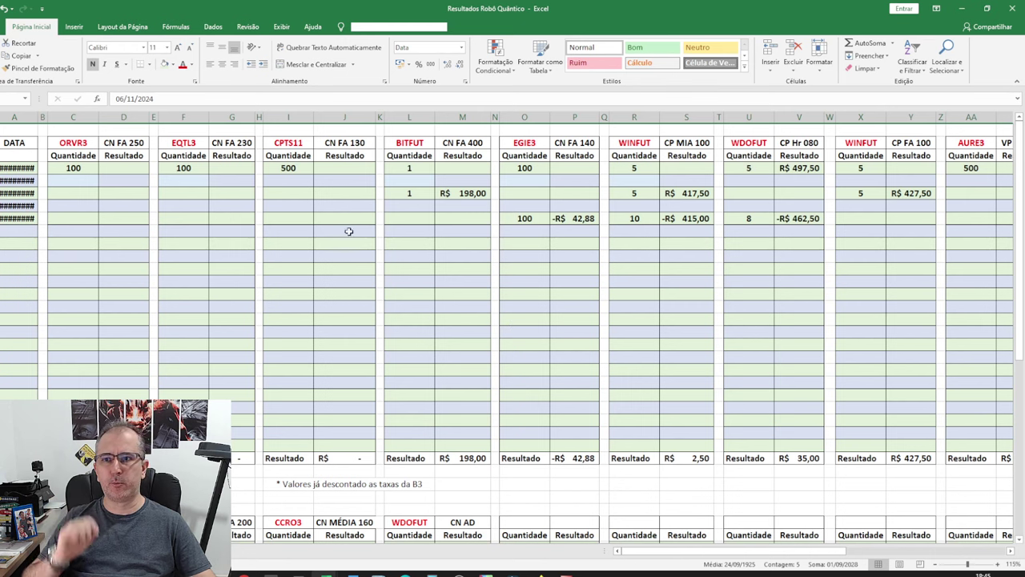
{"action": "double_click", "coordinate": [38, 116]}
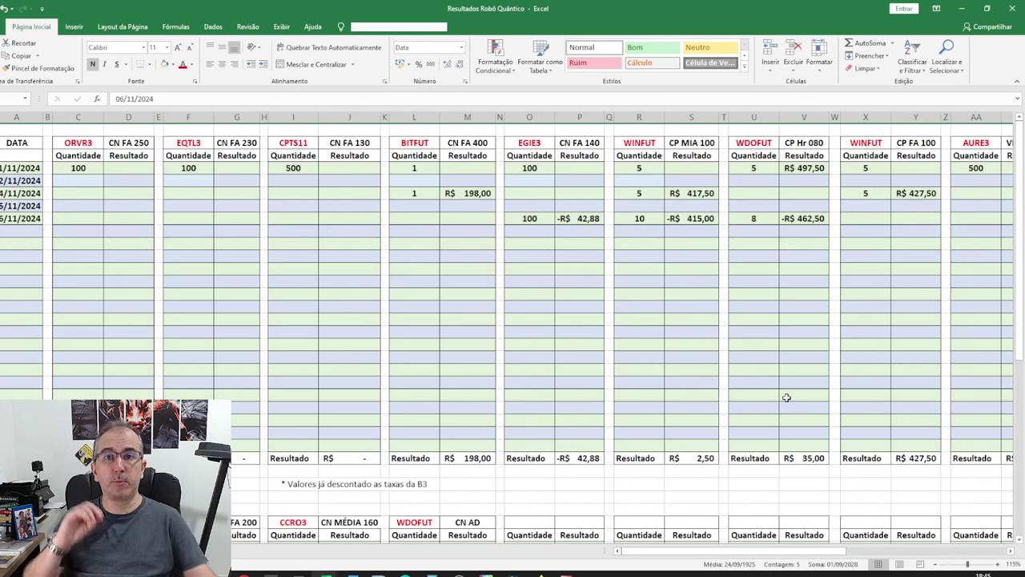
Highlight the 06/11/2024 row and examine the quantities and results recorded for WDOFUT CP Hr 080.
{"action": "key", "text": "shift+space"}
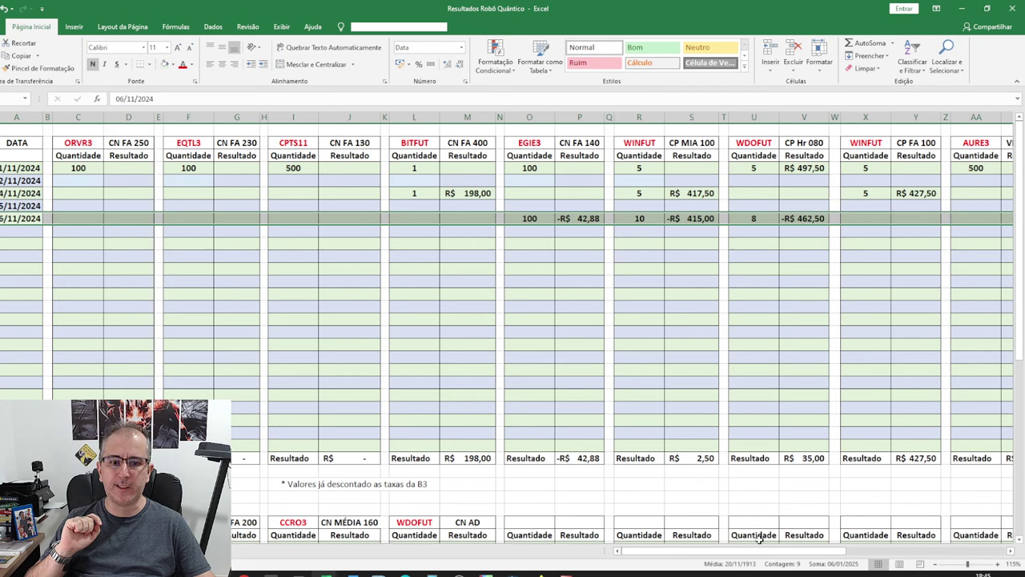
{"action": "left_click_drag", "start_coordinate": [766, 553], "coordinate": [825, 554]}
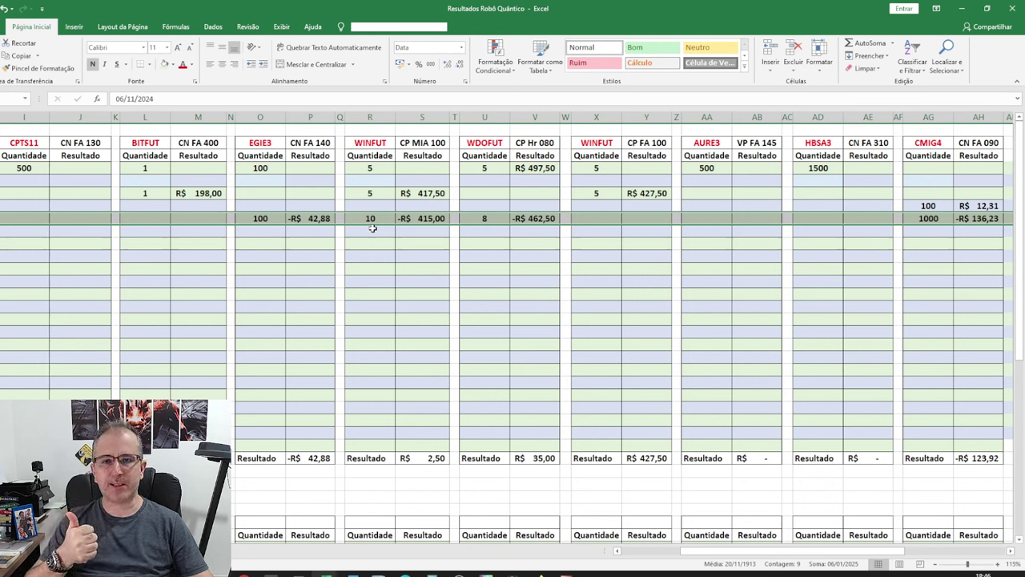
{"action": "left_click", "coordinate": [532, 168]}
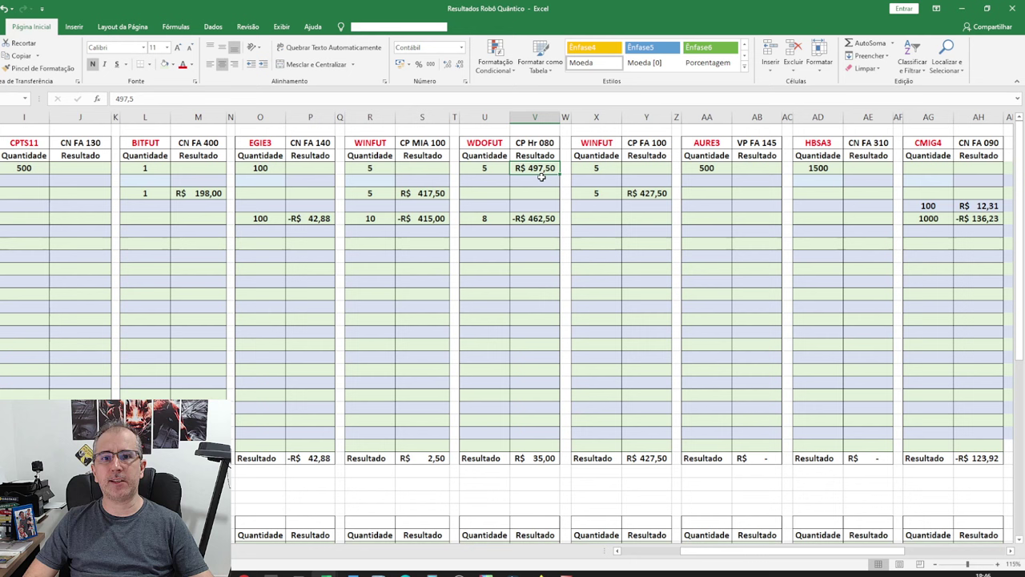
{"action": "left_click", "coordinate": [494, 169]}
{"action": "left_click", "coordinate": [490, 218]}
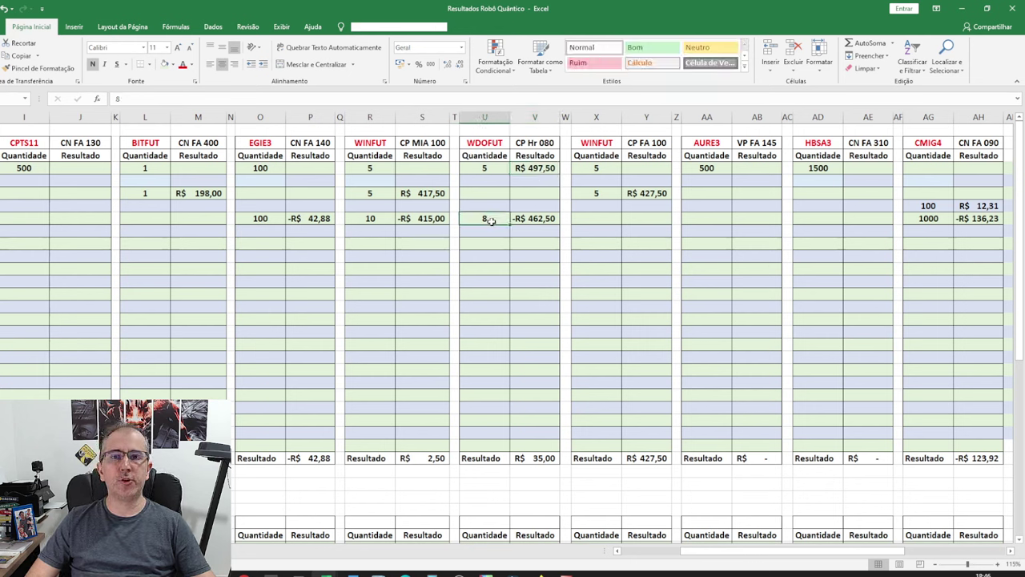
{"action": "left_click", "coordinate": [534, 221]}
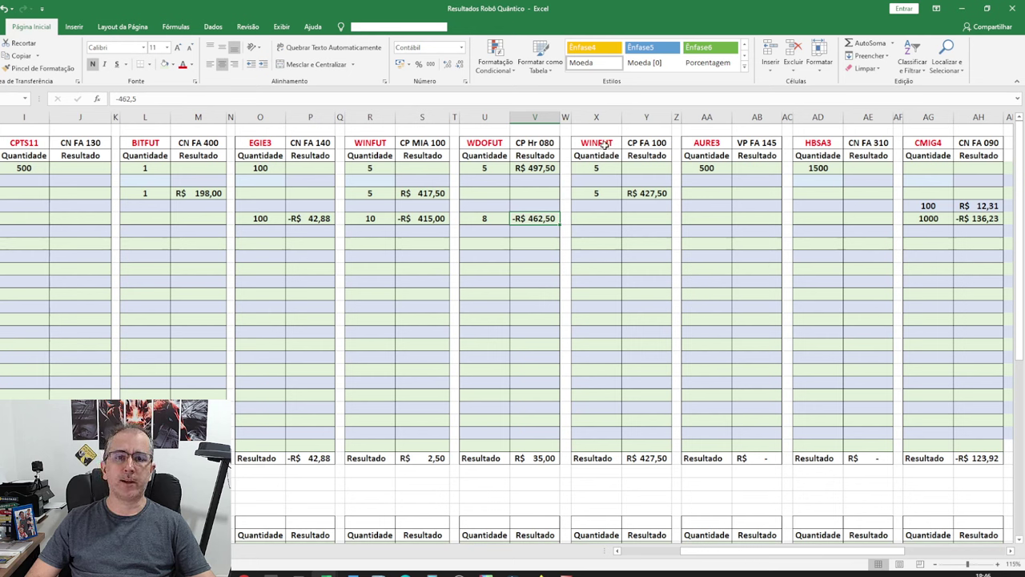
Examine the quantities and results recorded for WINFUT CP FA 100 and CMIG4 CN FA 090.
{"action": "left_click", "coordinate": [634, 193]}
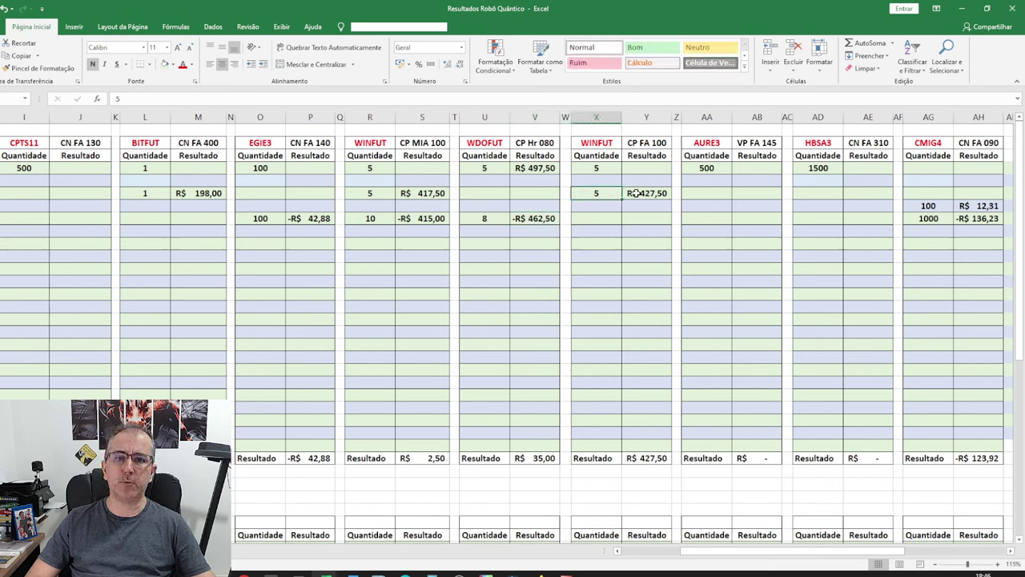
{"action": "left_click", "coordinate": [607, 219]}
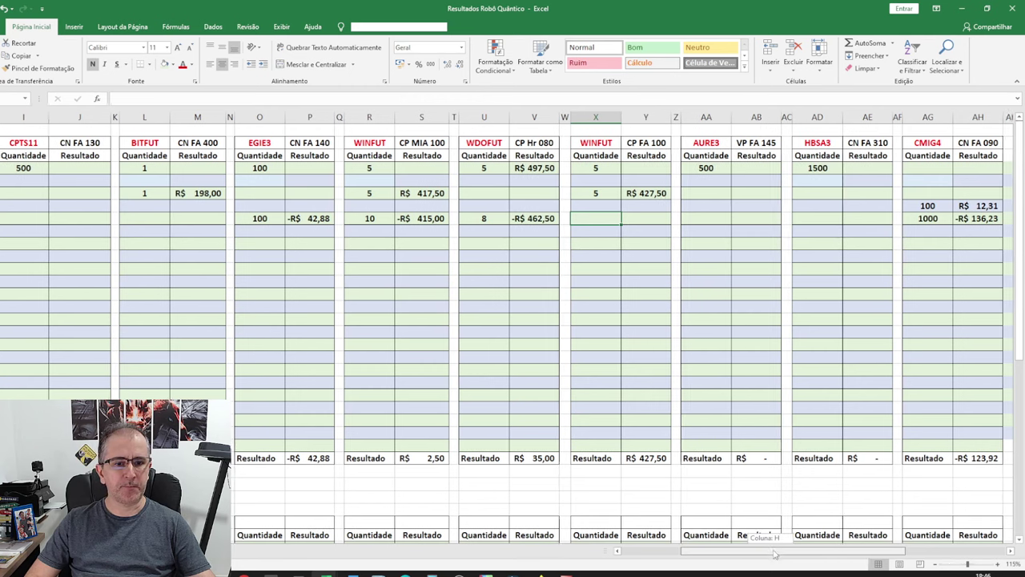
{"action": "left_click_drag", "start_coordinate": [769, 552], "coordinate": [826, 553]}
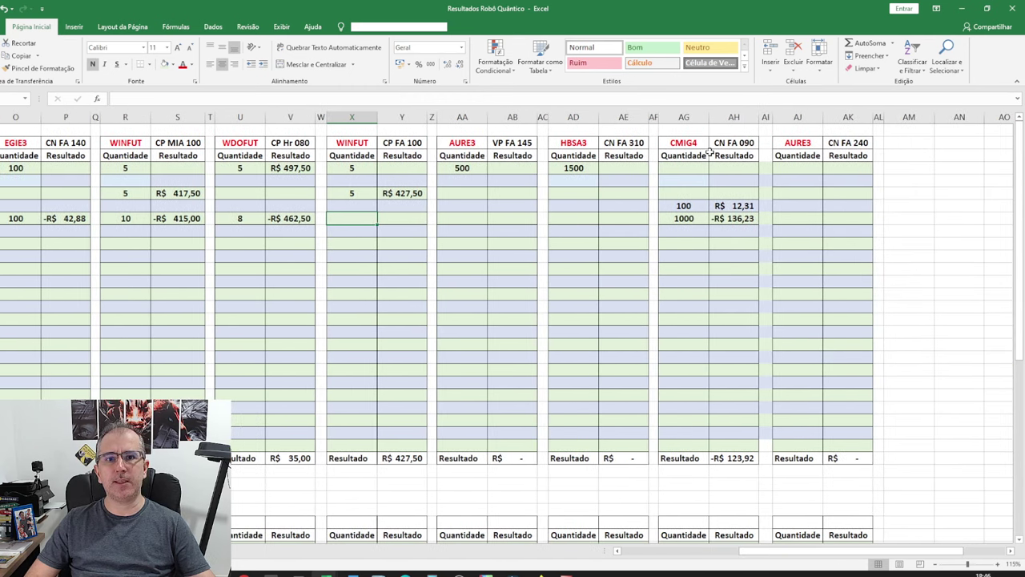
{"action": "left_click", "coordinate": [687, 220]}
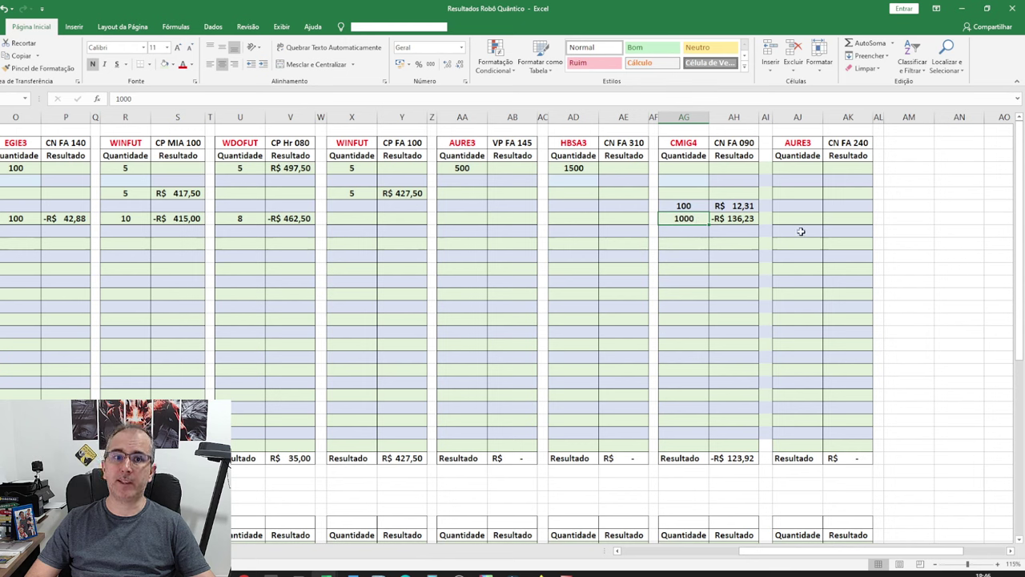
{"action": "left_click", "coordinate": [685, 206]}
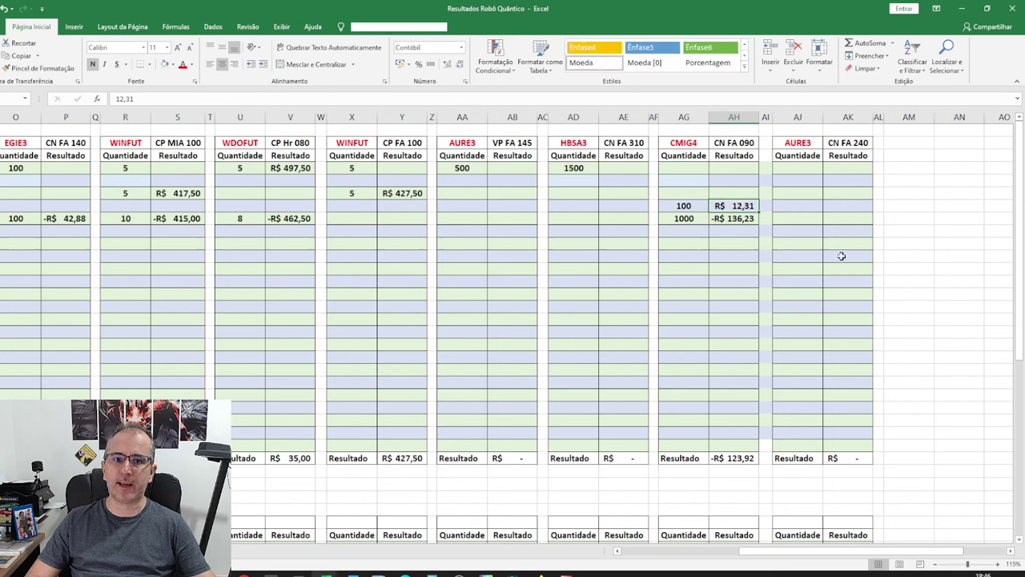
{"action": "left_click", "coordinate": [687, 221]}
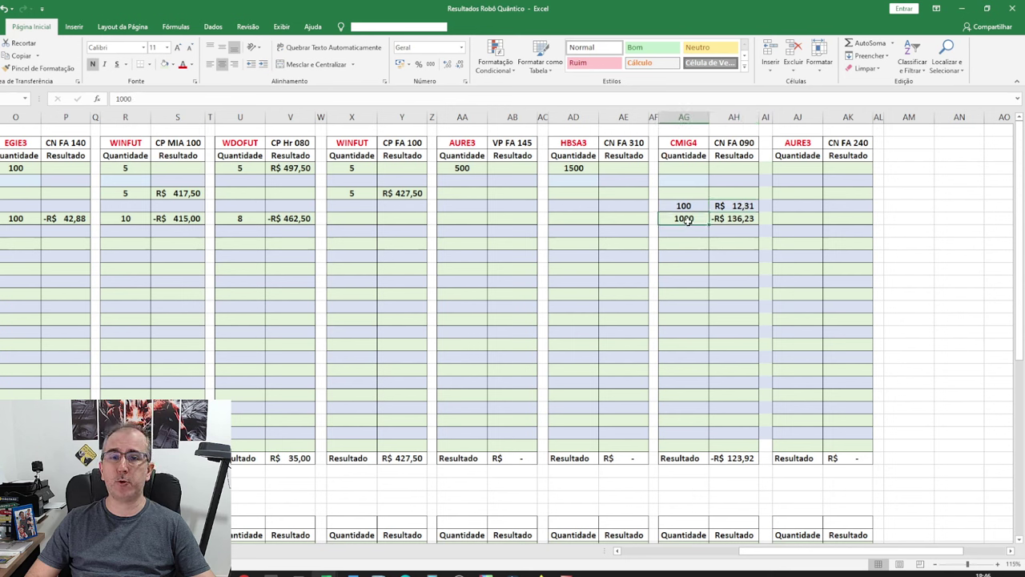
Examine the 06/11/2024 results for CMIG4, CPLE3 and CCRO3, and inspect the formula behind the November Resultado total.
{"action": "left_click", "coordinate": [745, 221]}
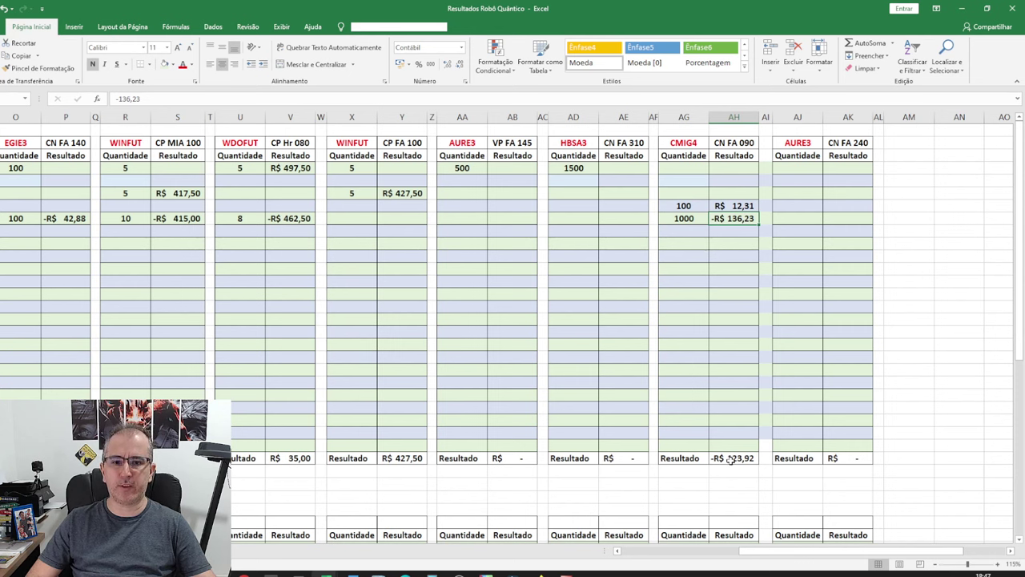
{"action": "scroll", "coordinate": [636, 368], "scroll_direction": "down", "scroll_amount": 1}
{"action": "scroll", "coordinate": [635, 369], "scroll_direction": "down", "scroll_amount": 4}
{"action": "left_click_drag", "start_coordinate": [851, 550], "coordinate": [733, 550]}
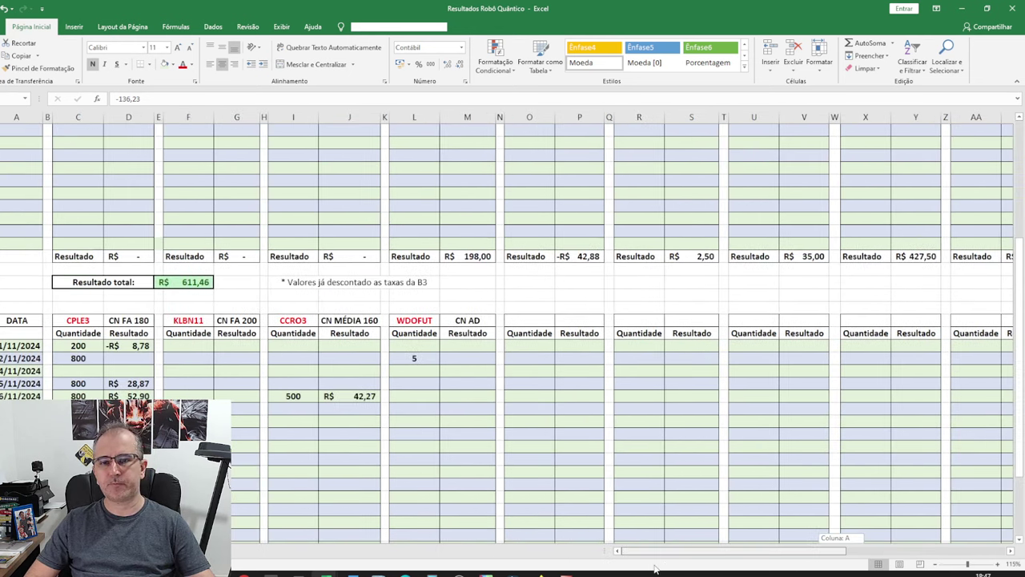
{"action": "scroll", "coordinate": [409, 366], "scroll_direction": "down", "scroll_amount": 3}
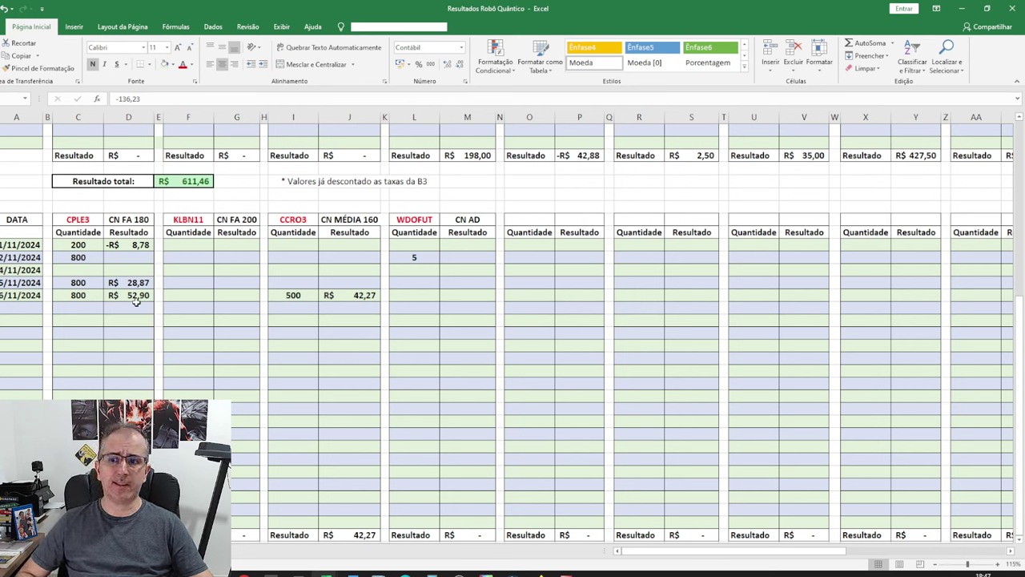
{"action": "left_click", "coordinate": [134, 298]}
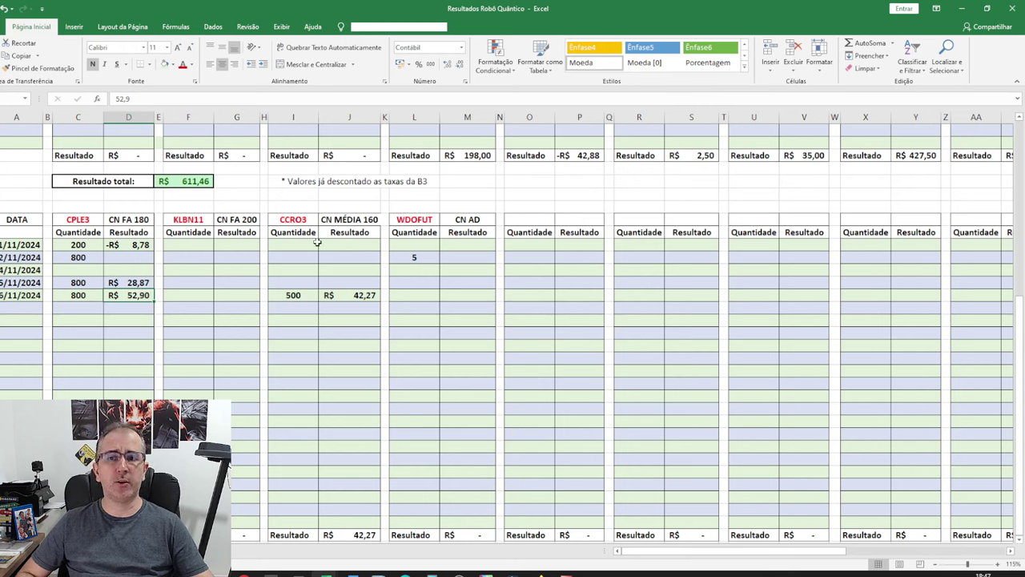
{"action": "left_click", "coordinate": [296, 294]}
{"action": "left_click", "coordinate": [361, 294]}
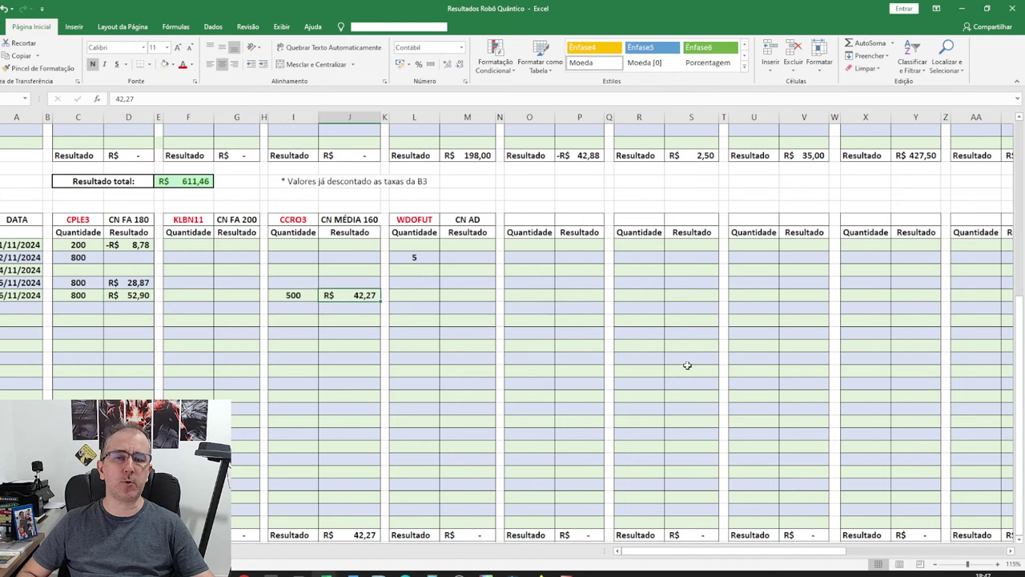
{"action": "scroll", "coordinate": [687, 365], "scroll_direction": "up", "scroll_amount": 3}
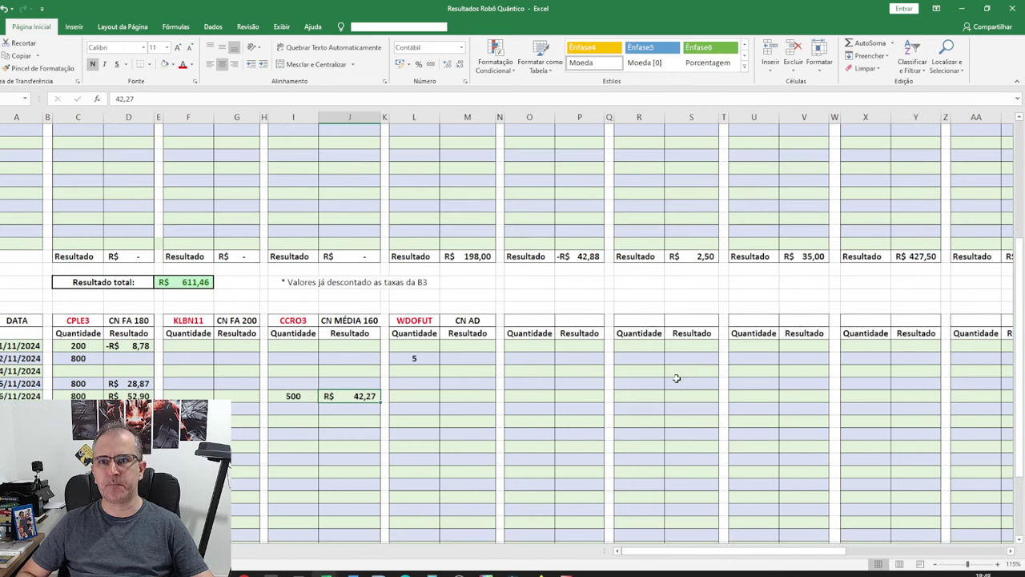
{"action": "left_click", "coordinate": [206, 285]}
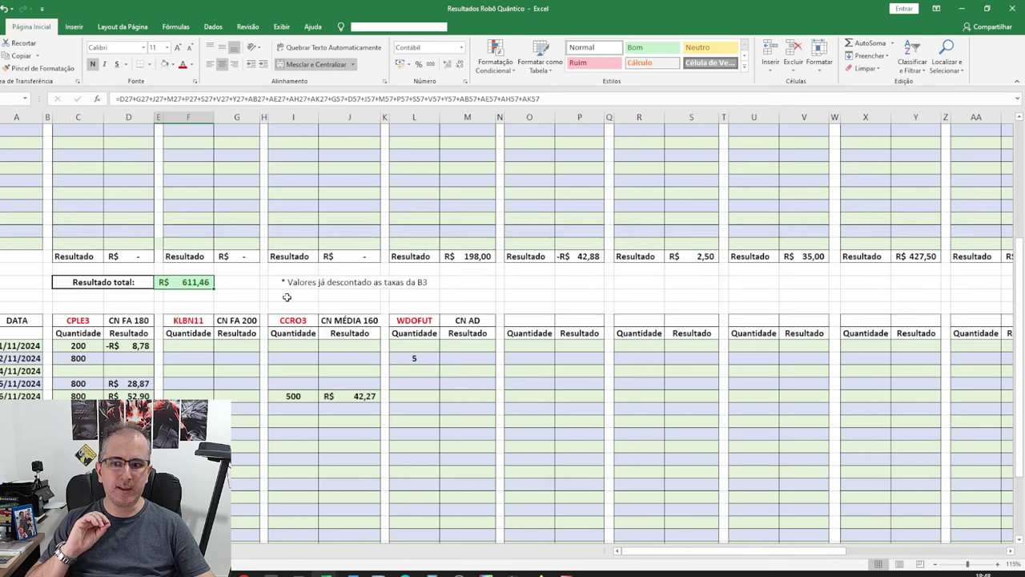
Switch to the October 2024 sheet and review its Resultado total, notes and robot result tables.
{"action": "key", "text": "ctrl+Page_Down"}
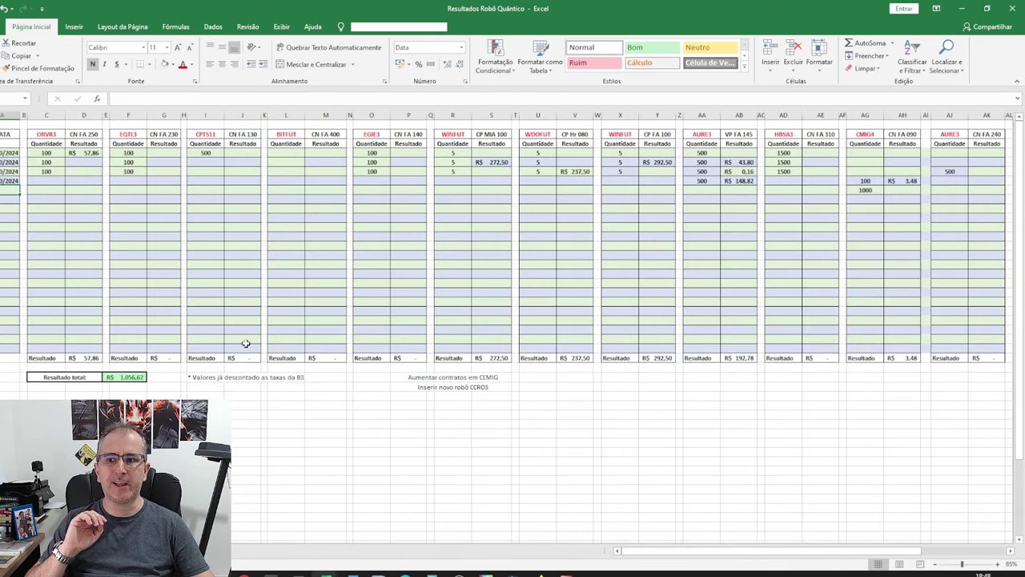
{"action": "scroll", "coordinate": [124, 391], "scroll_direction": "up", "scroll_amount": 3, "text": "ctrl"}
{"action": "scroll", "coordinate": [222, 272], "scroll_direction": "down", "scroll_amount": 5}
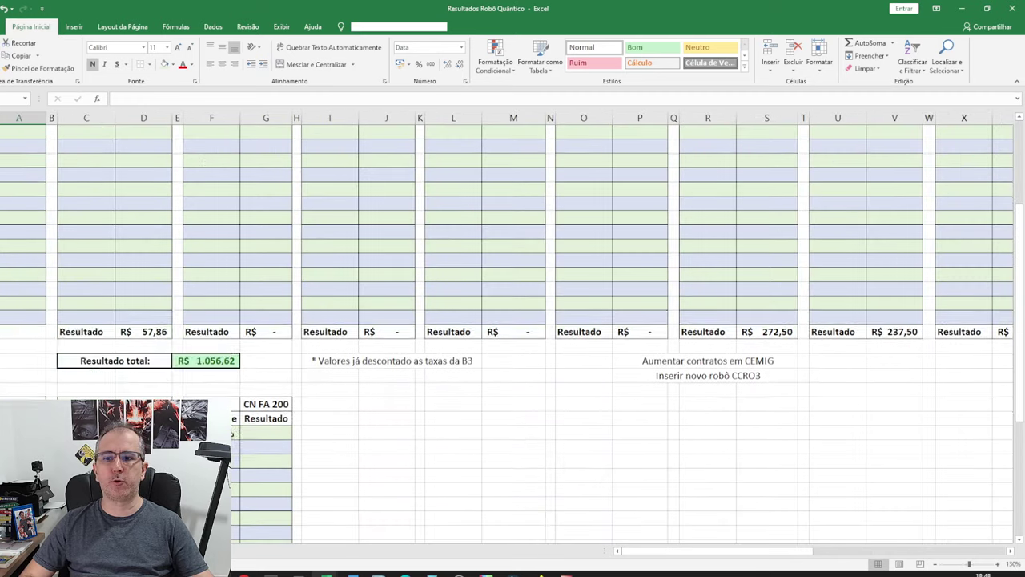
{"action": "scroll", "coordinate": [264, 234], "scroll_direction": "up", "scroll_amount": 1, "text": "ctrl"}
{"action": "scroll", "coordinate": [263, 234], "scroll_direction": "down", "scroll_amount": 2, "text": "ctrl"}
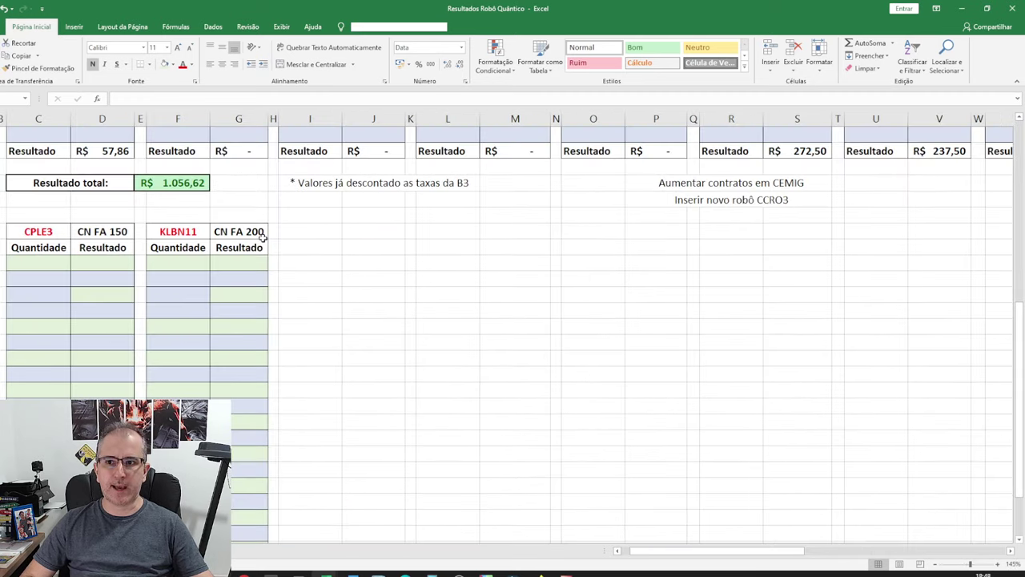
{"action": "scroll", "coordinate": [384, 338], "scroll_direction": "up", "scroll_amount": 5}
{"action": "scroll", "coordinate": [385, 338], "scroll_direction": "up", "scroll_amount": 2}
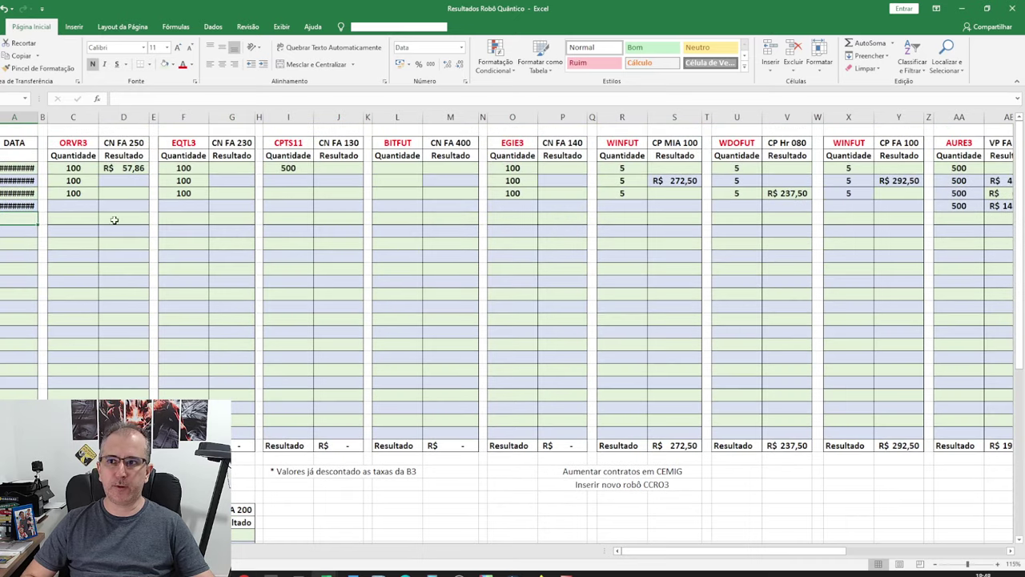
Widen the October sheet's DATA column so the dates are readable, and return to the beginning of the November sheet.
{"action": "left_click_drag", "start_coordinate": [39, 118], "coordinate": [44, 118]}
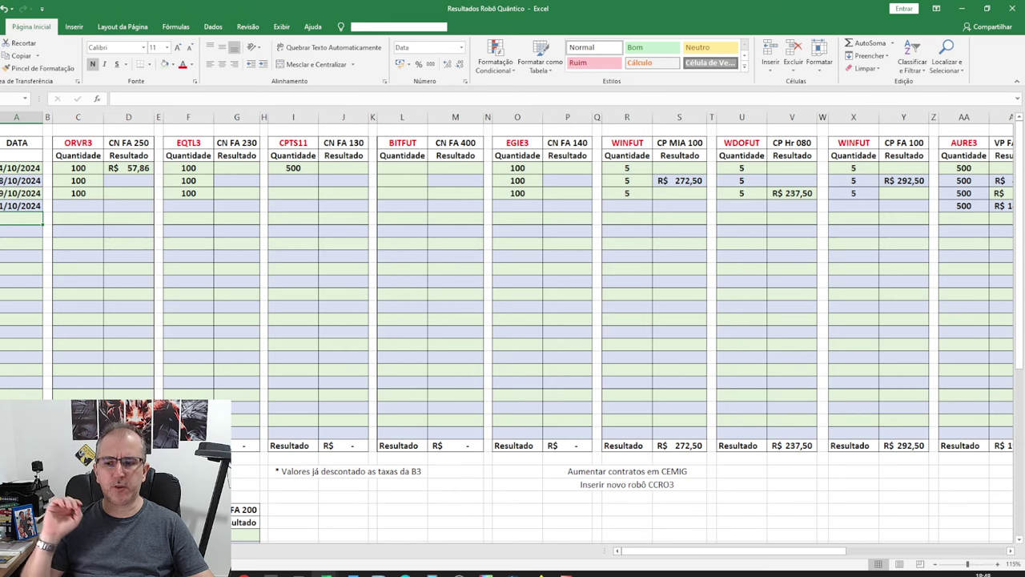
{"action": "key", "text": "ctrl+Page_Down"}
{"action": "scroll", "coordinate": [316, 405], "scroll_direction": "up", "scroll_amount": 5}
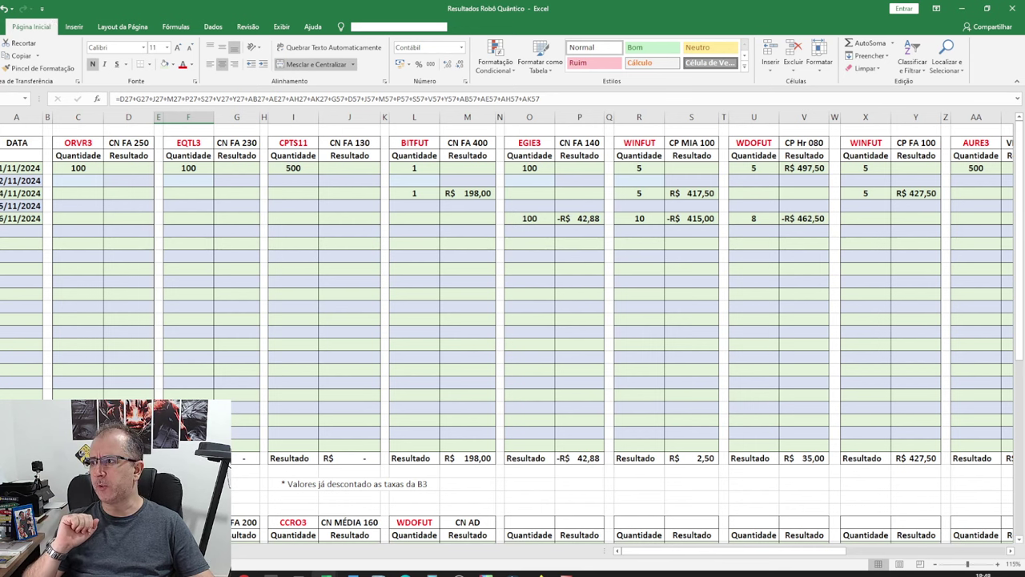
Switch to the trading platform's performance report and show the summary for the Simulador account.
{"action": "key", "text": "alt+Tab"}
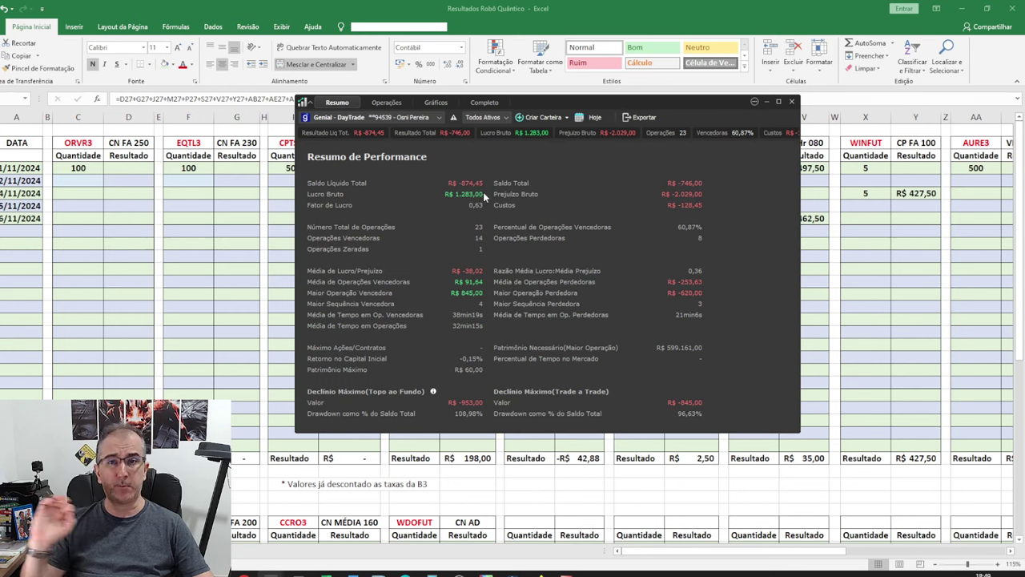
{"action": "left_click", "coordinate": [439, 118]}
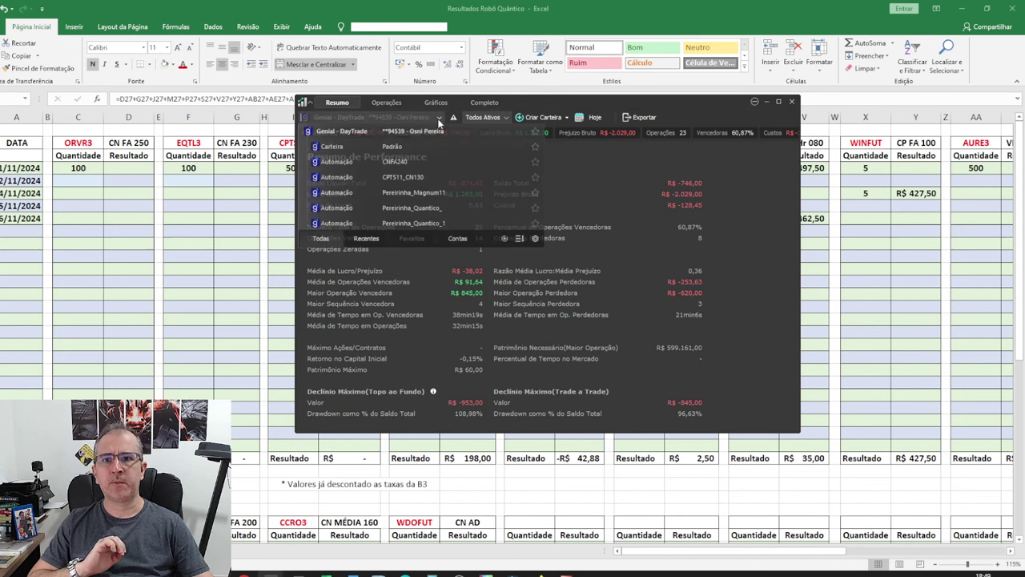
{"action": "scroll", "coordinate": [426, 176], "scroll_direction": "down", "scroll_amount": 5}
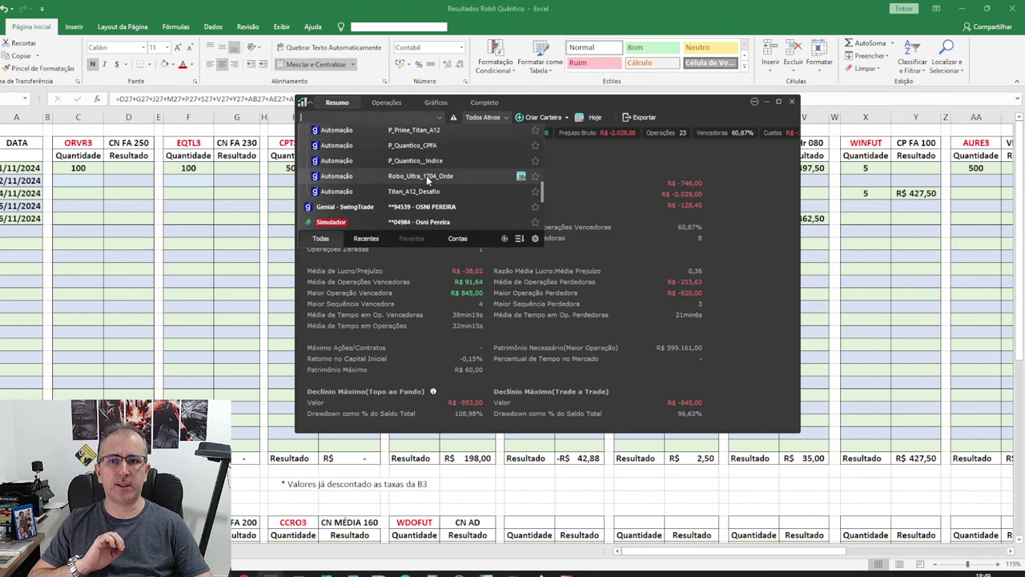
{"action": "left_click", "coordinate": [429, 222]}
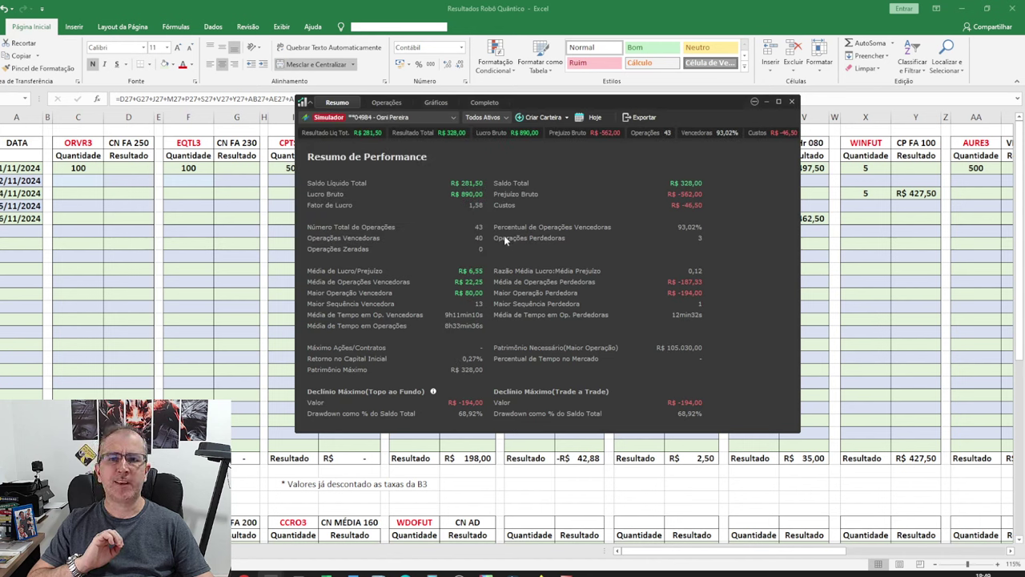
Open the Simulador account's complete report and examine its WINZ24 operations and the Patrimônio chart.
{"action": "left_click", "coordinate": [484, 103]}
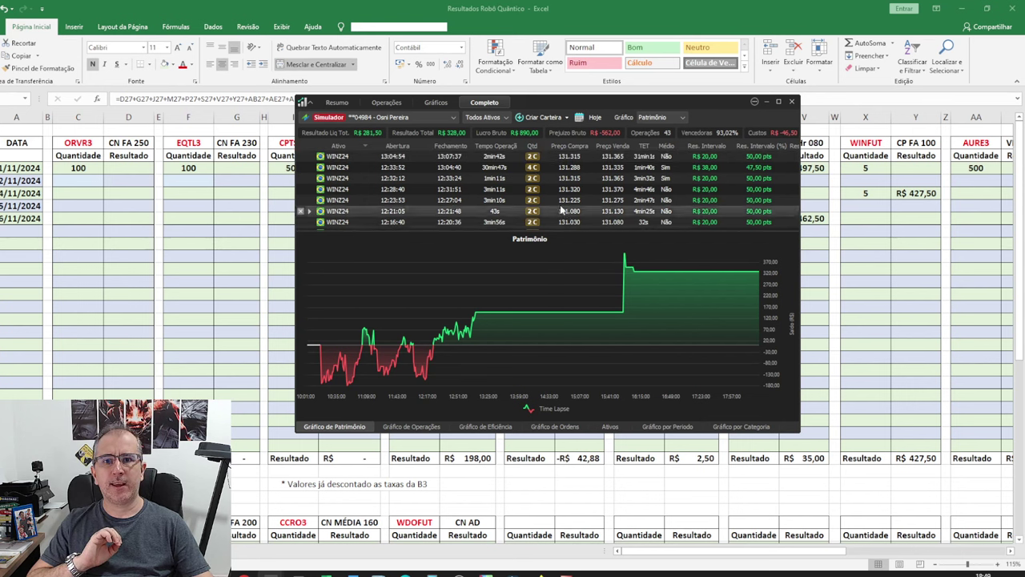
{"action": "scroll", "coordinate": [565, 196], "scroll_direction": "down", "scroll_amount": 10}
{"action": "scroll", "coordinate": [565, 197], "scroll_direction": "down", "scroll_amount": 5}
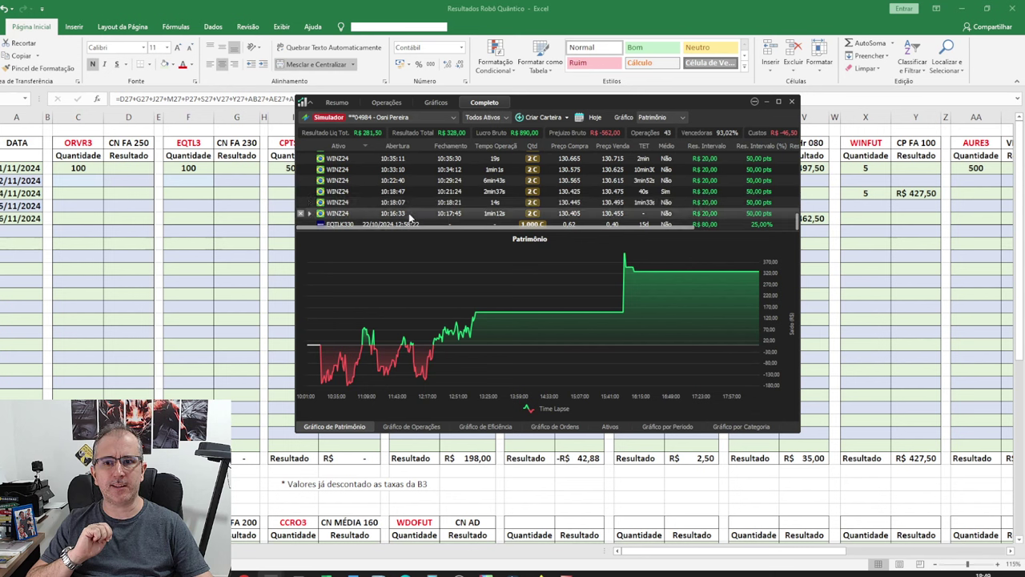
{"action": "left_click", "coordinate": [411, 217]}
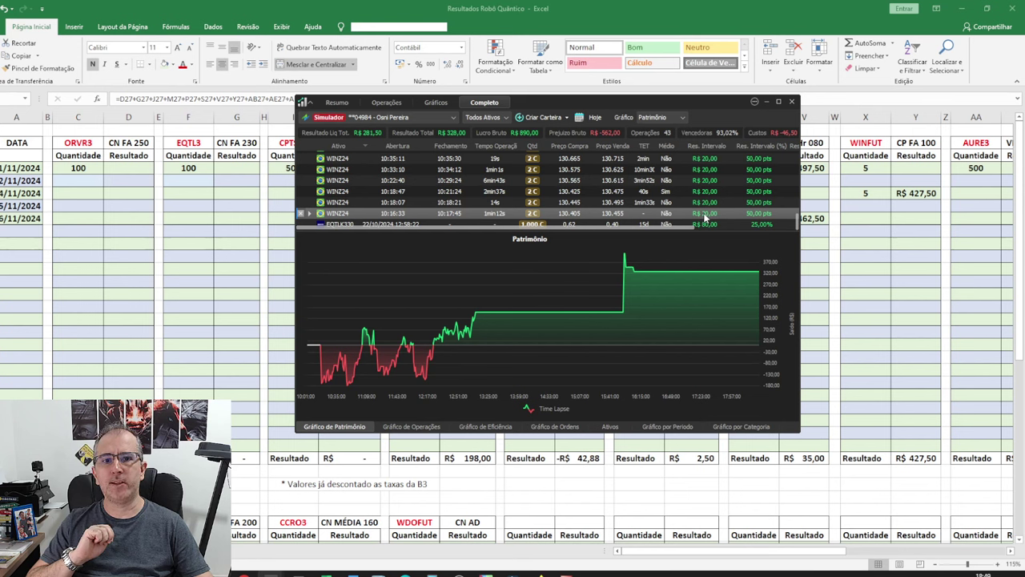
{"action": "scroll", "coordinate": [704, 214], "scroll_direction": "up", "scroll_amount": 5}
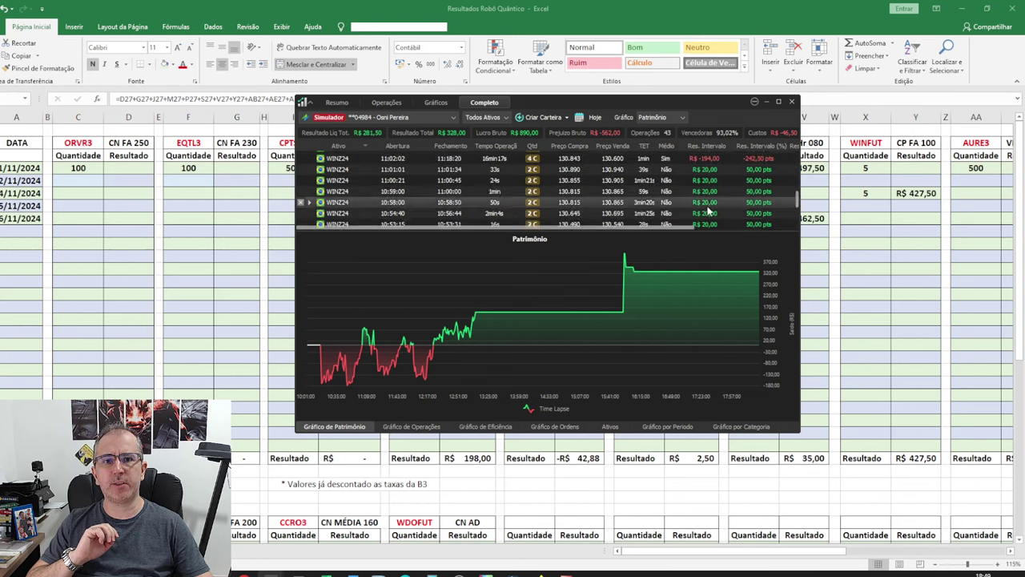
{"action": "scroll", "coordinate": [697, 185], "scroll_direction": "up", "scroll_amount": 5}
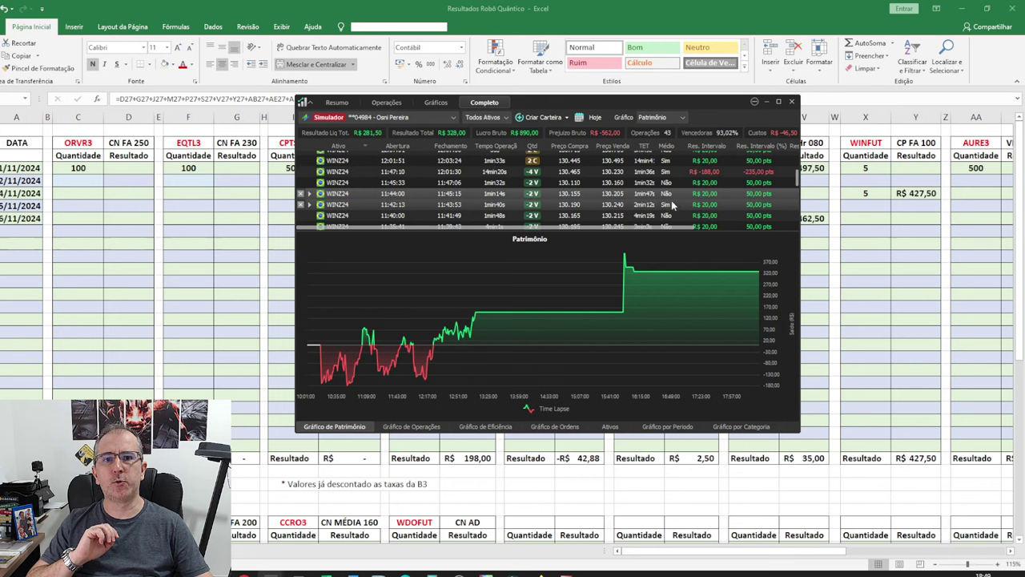
{"action": "scroll", "coordinate": [677, 169], "scroll_direction": "up", "scroll_amount": 5}
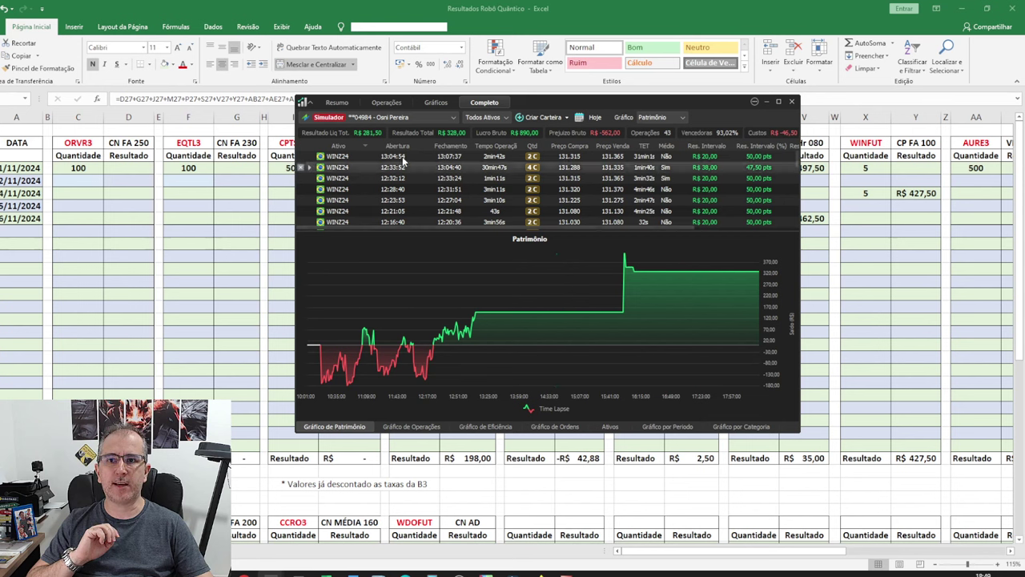
{"action": "scroll", "coordinate": [376, 192], "scroll_direction": "down", "scroll_amount": 10}
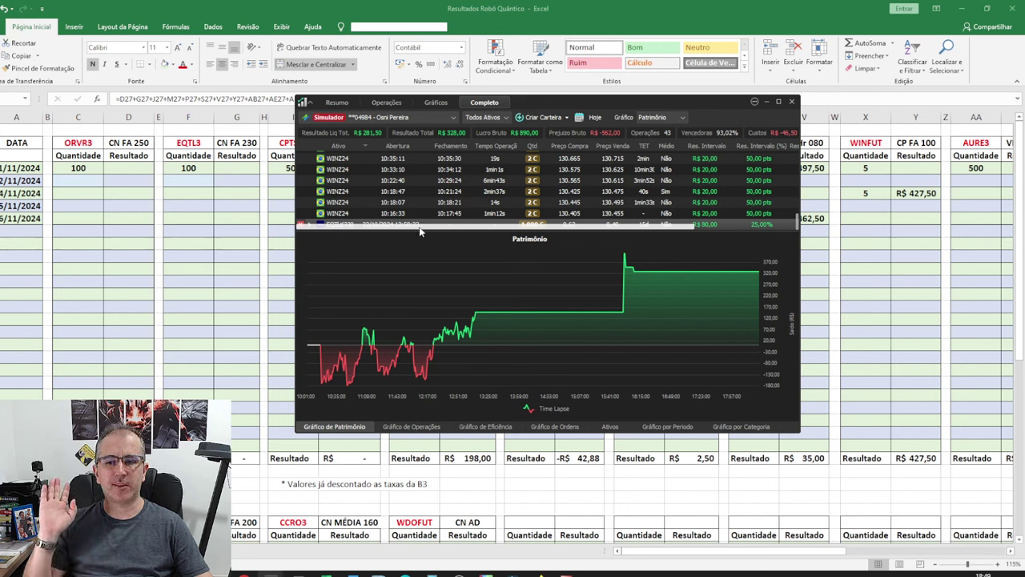
{"action": "mouse_move", "coordinate": [529, 287]}
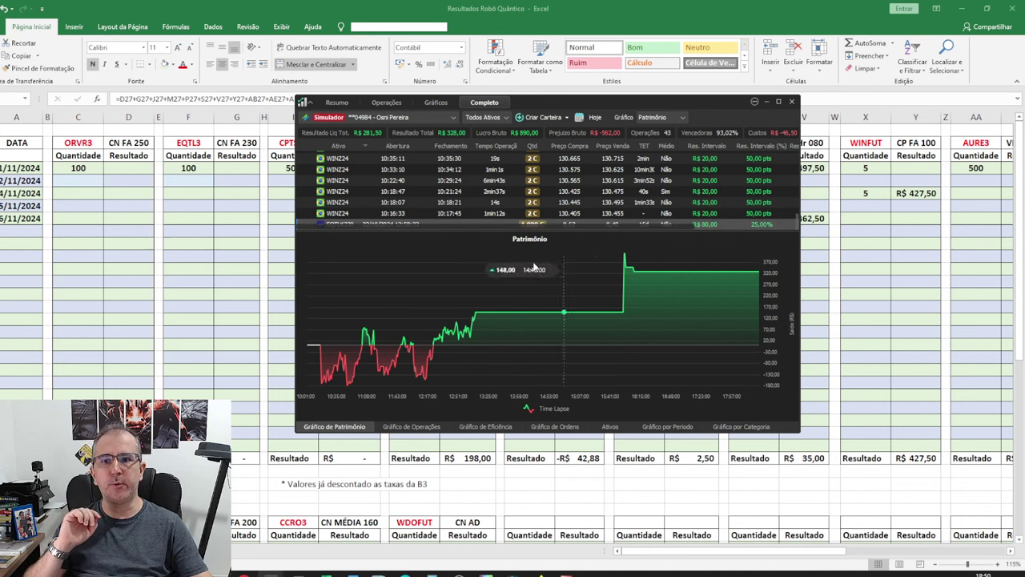
{"action": "scroll", "coordinate": [512, 194], "scroll_direction": "up", "scroll_amount": 8}
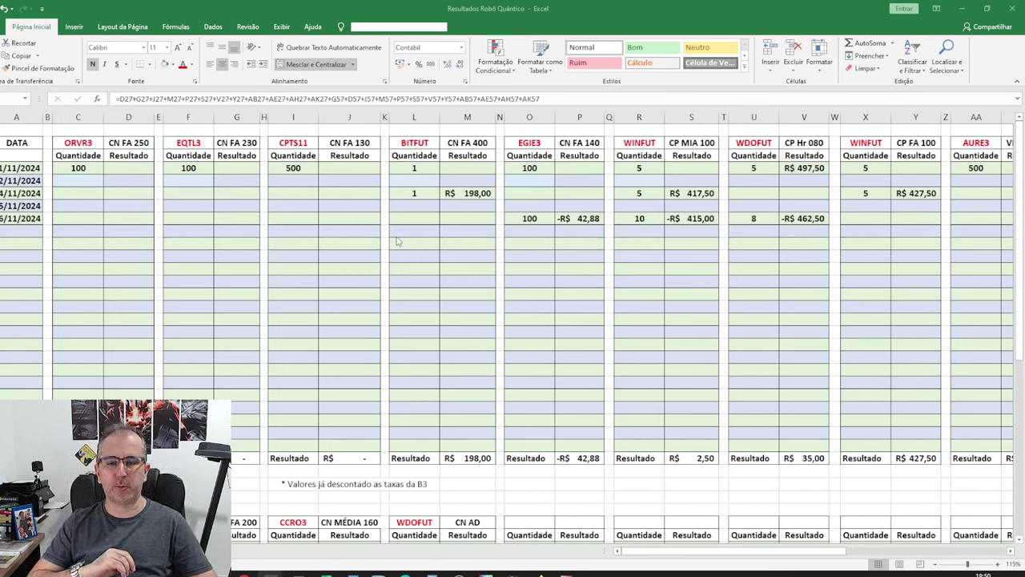
Minimize the workbook to return to the trading platform, and measure the late-afternoon rise and final drop on the WINFUT 5Min chart.
{"action": "left_click", "coordinate": [961, 9]}
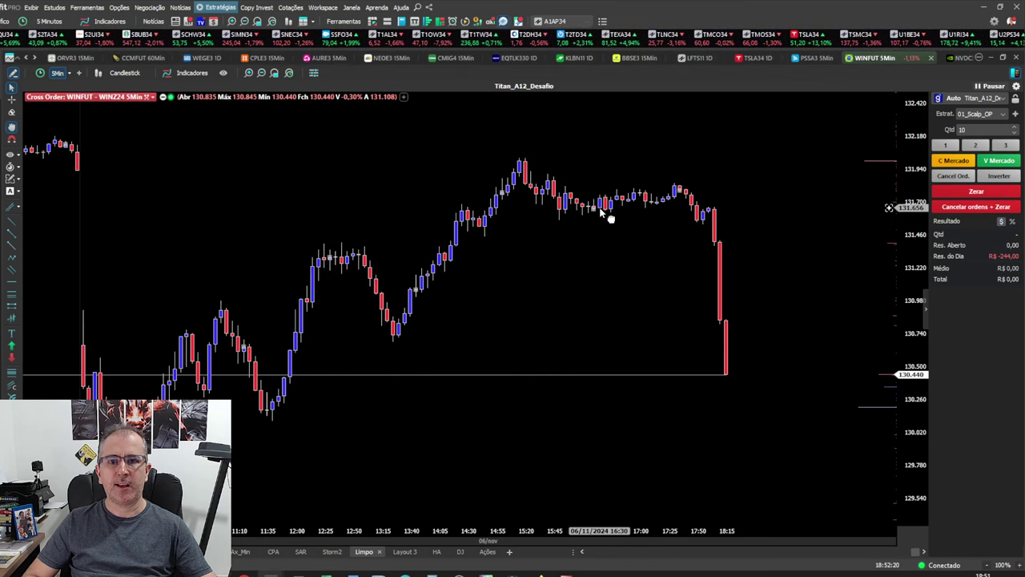
{"action": "left_click_drag", "start_coordinate": [598, 210], "coordinate": [675, 186]}
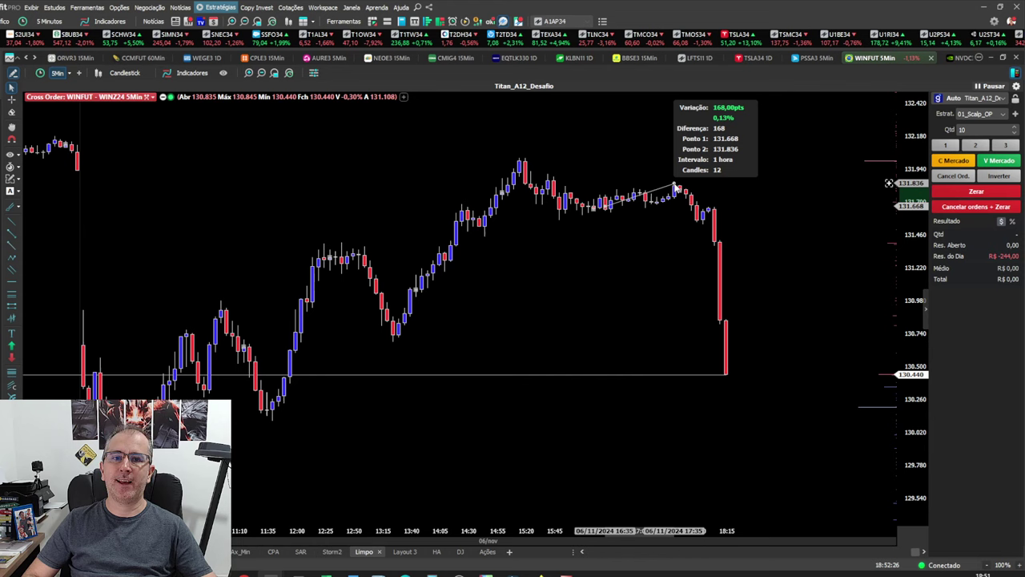
{"action": "left_click_drag", "start_coordinate": [675, 187], "coordinate": [748, 308]}
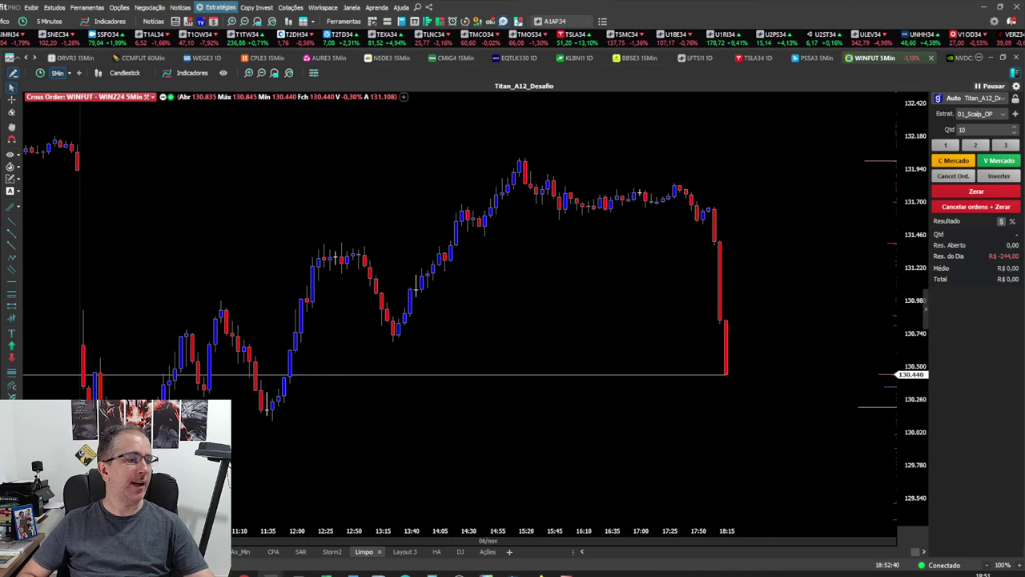